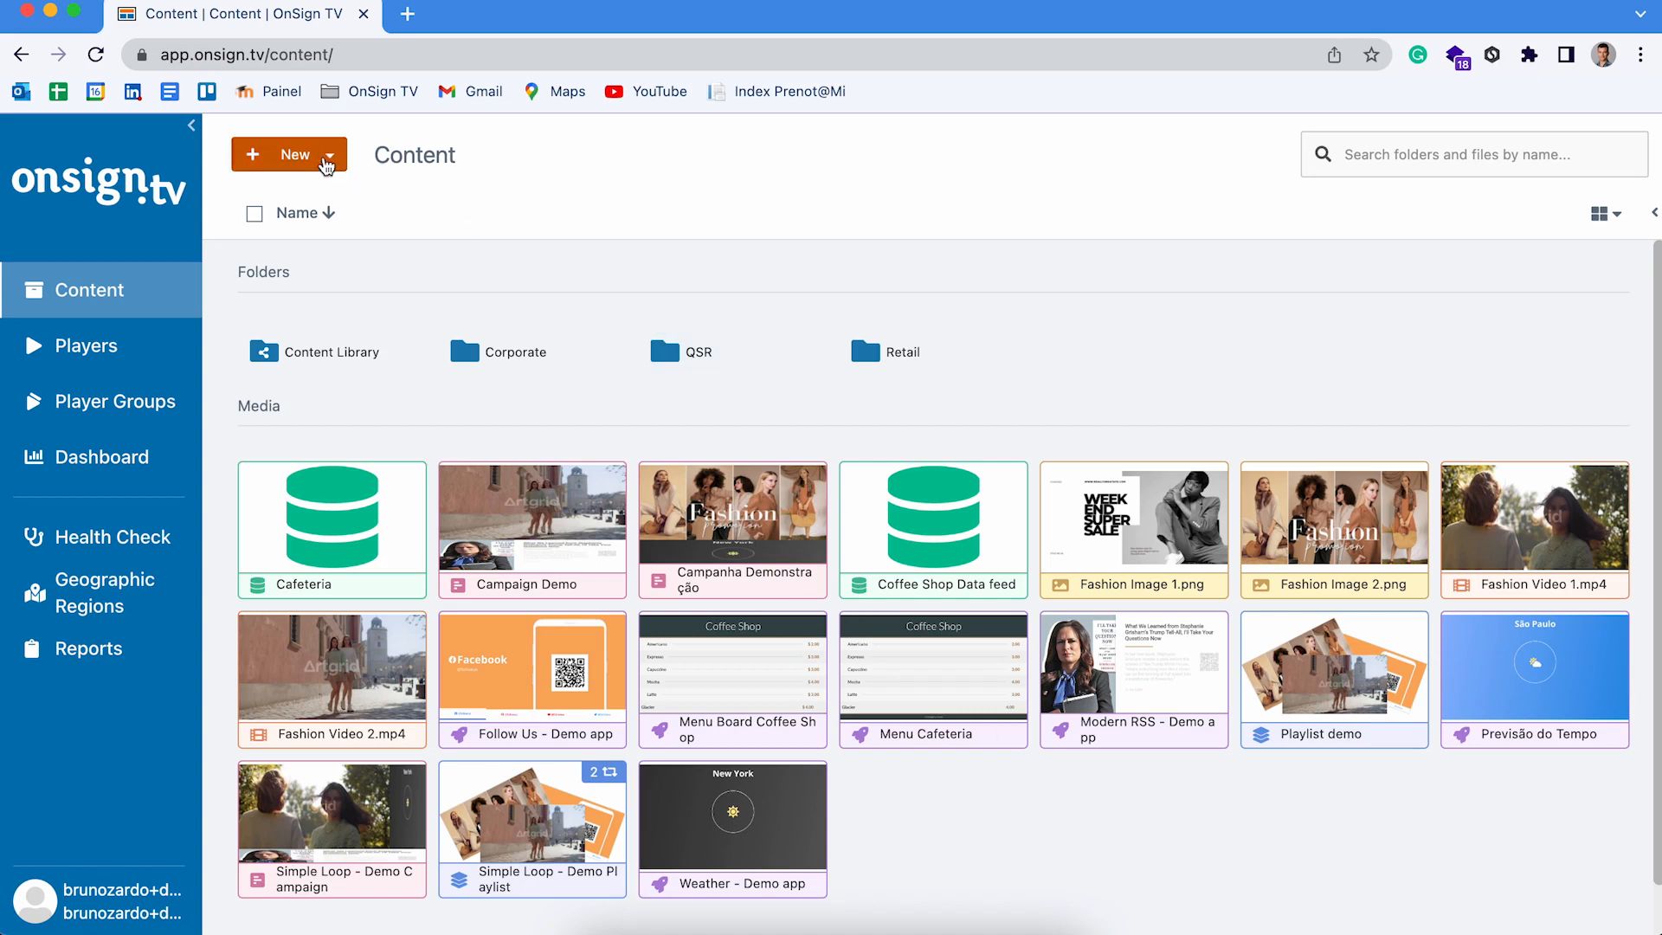
Step: Create a new landscape composition from the Sales Wall Ad template in the Sales Ads category
left_click(326, 164)
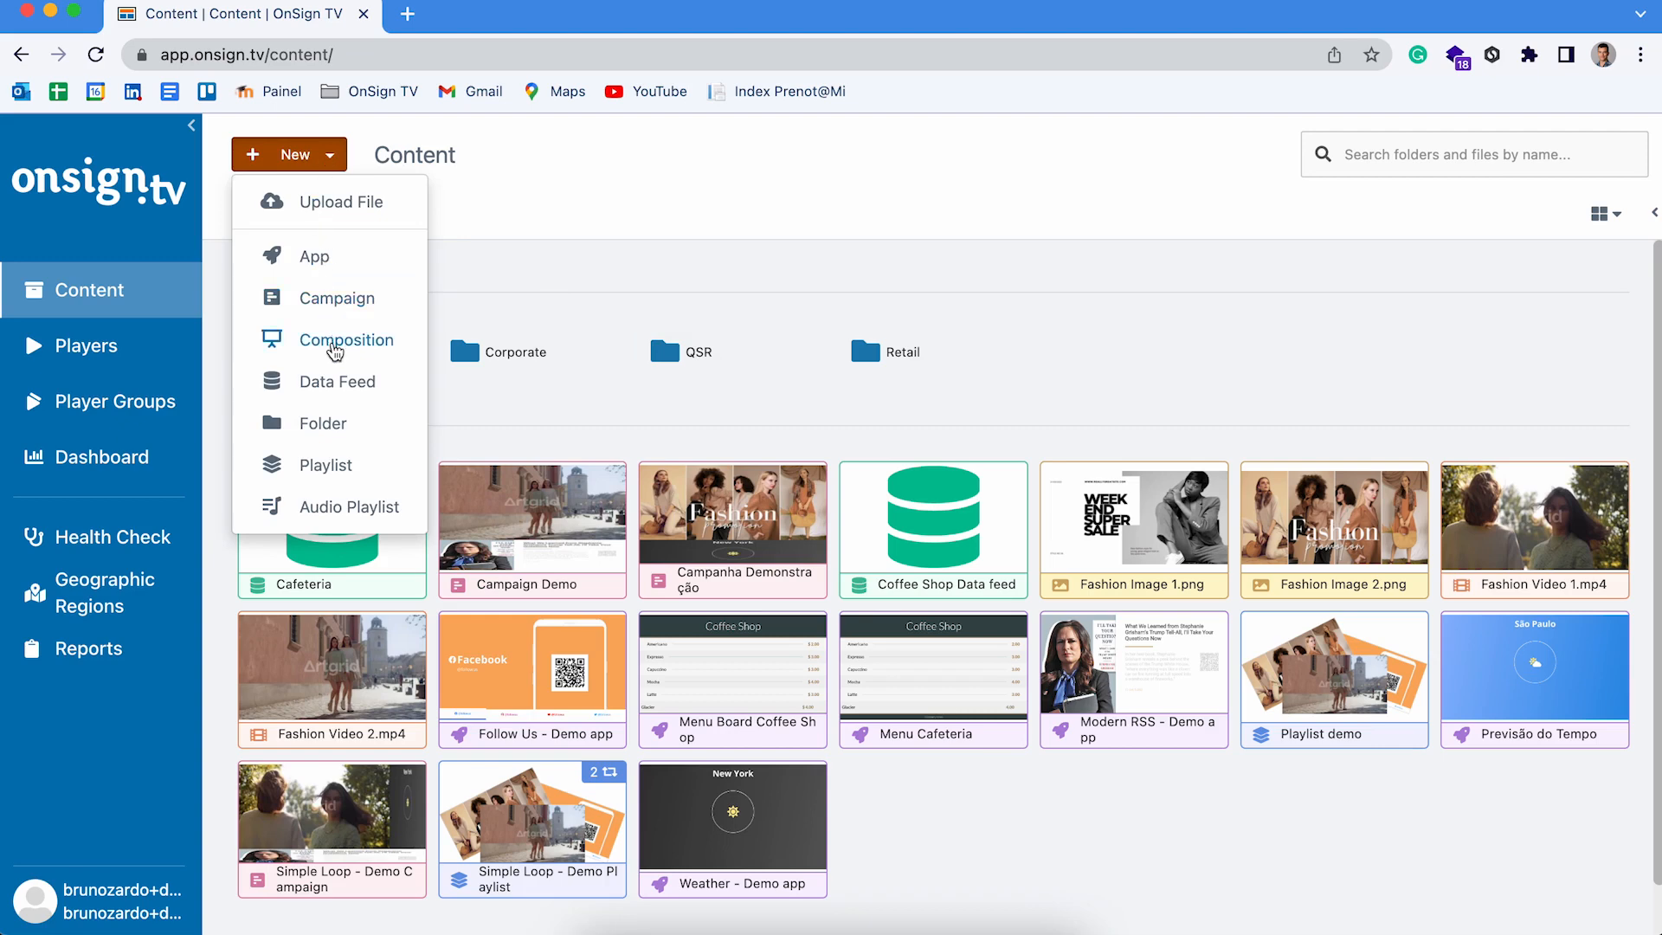
left_click(334, 349)
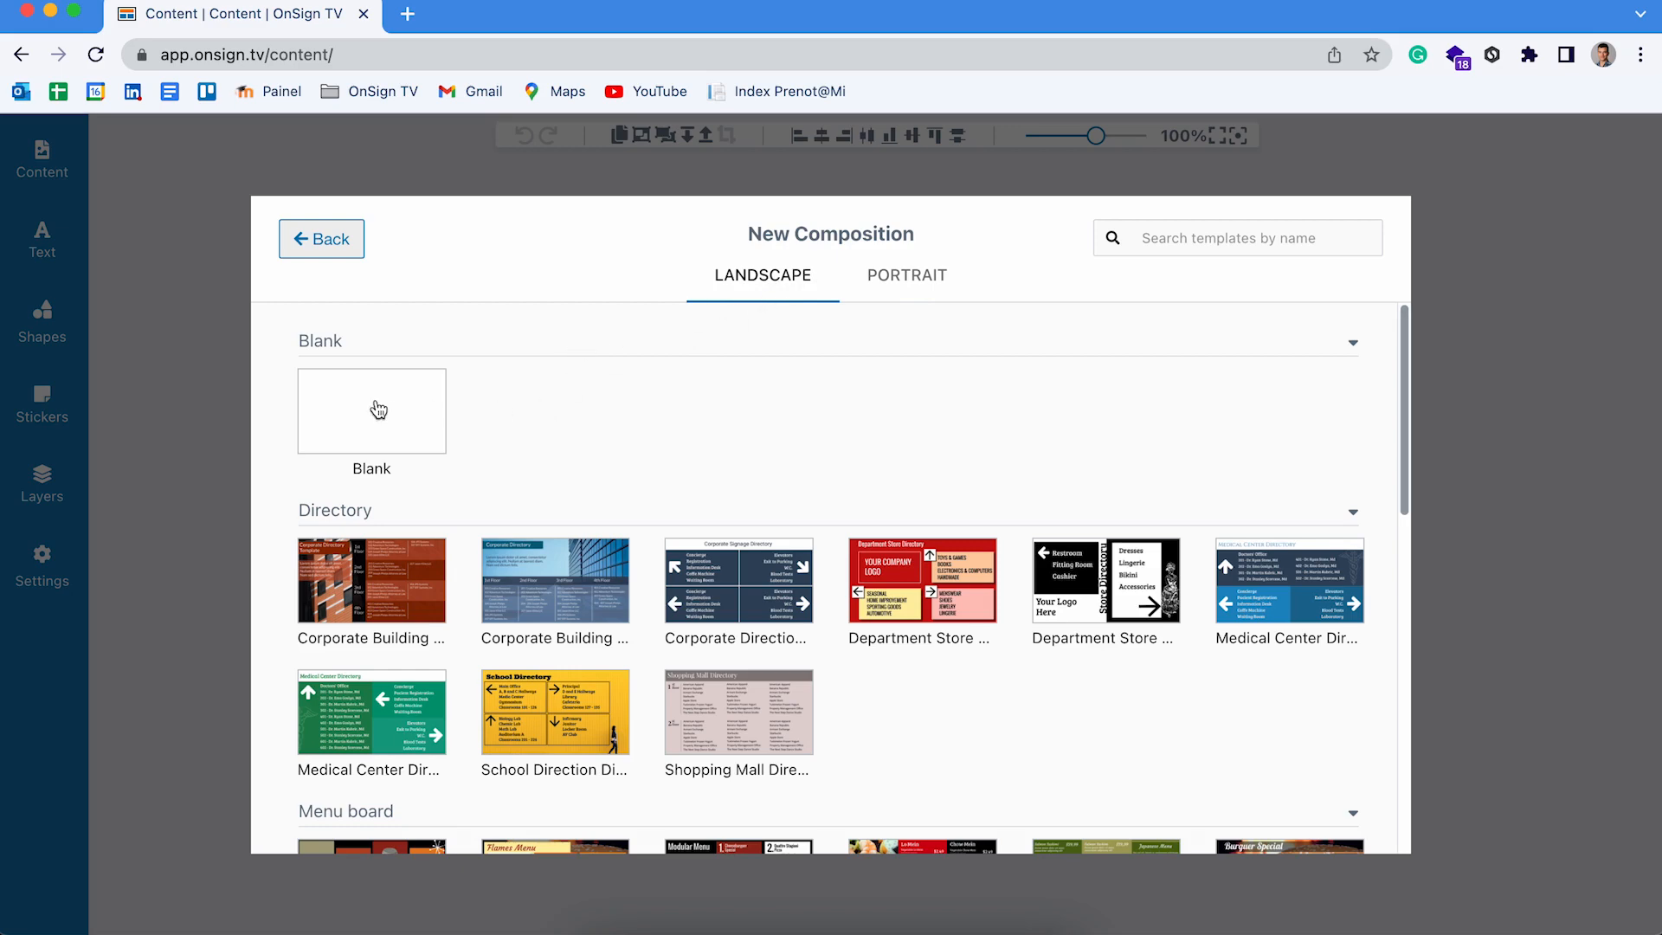
scroll(399, 482, "down", 3)
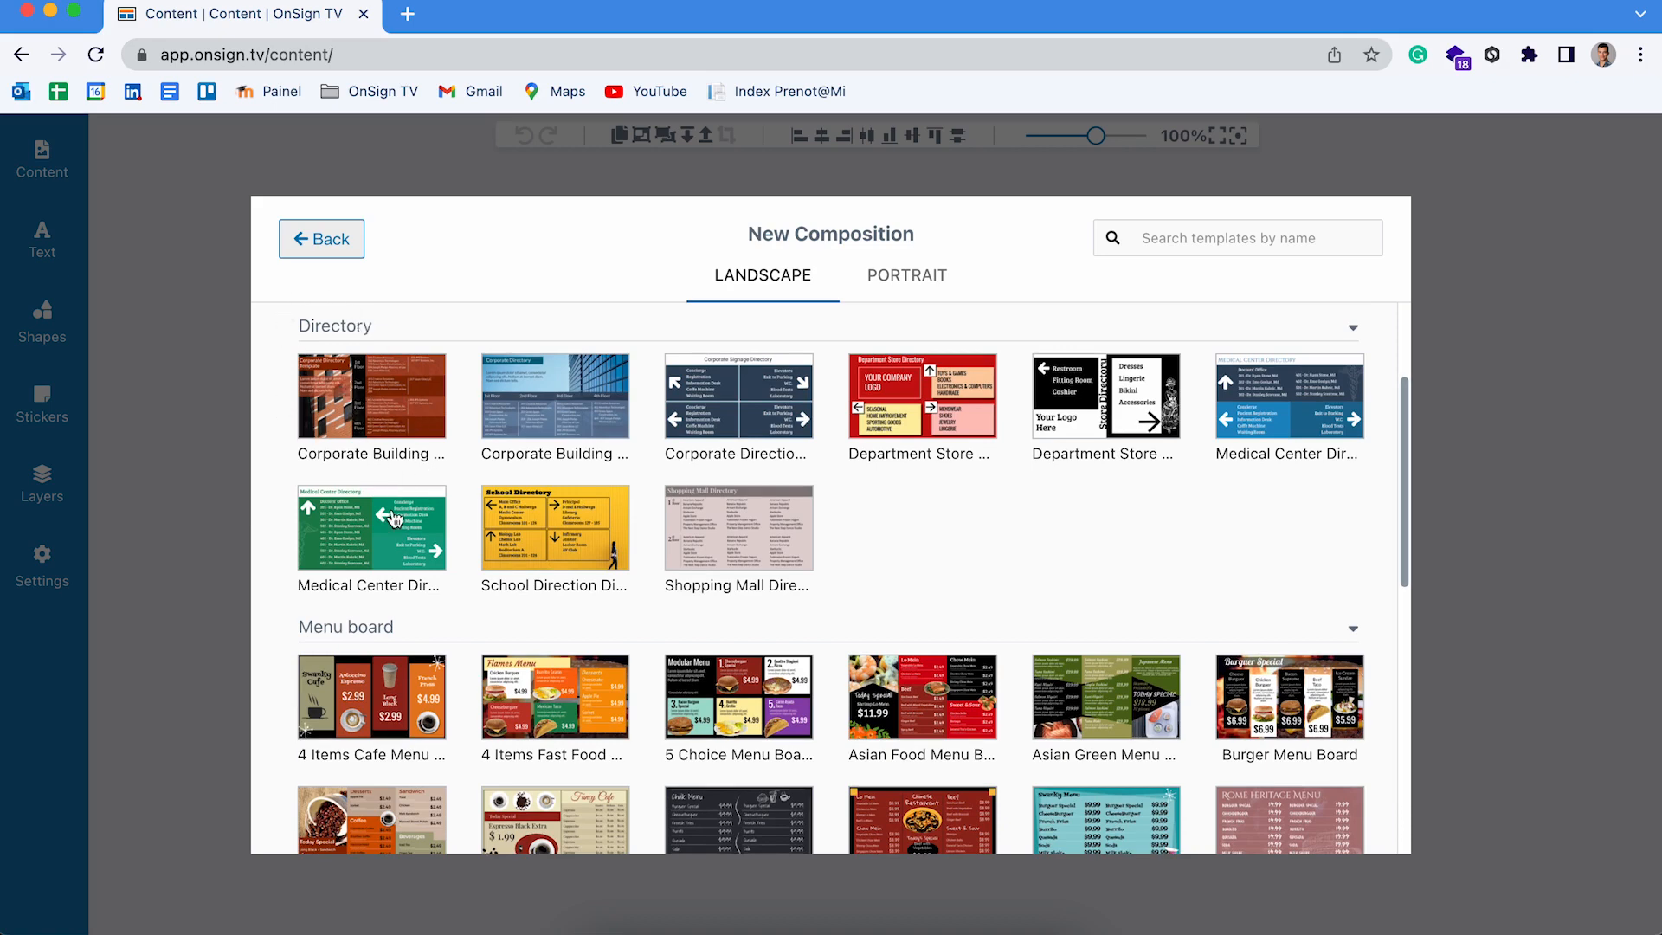
scroll(362, 567, "down", 4)
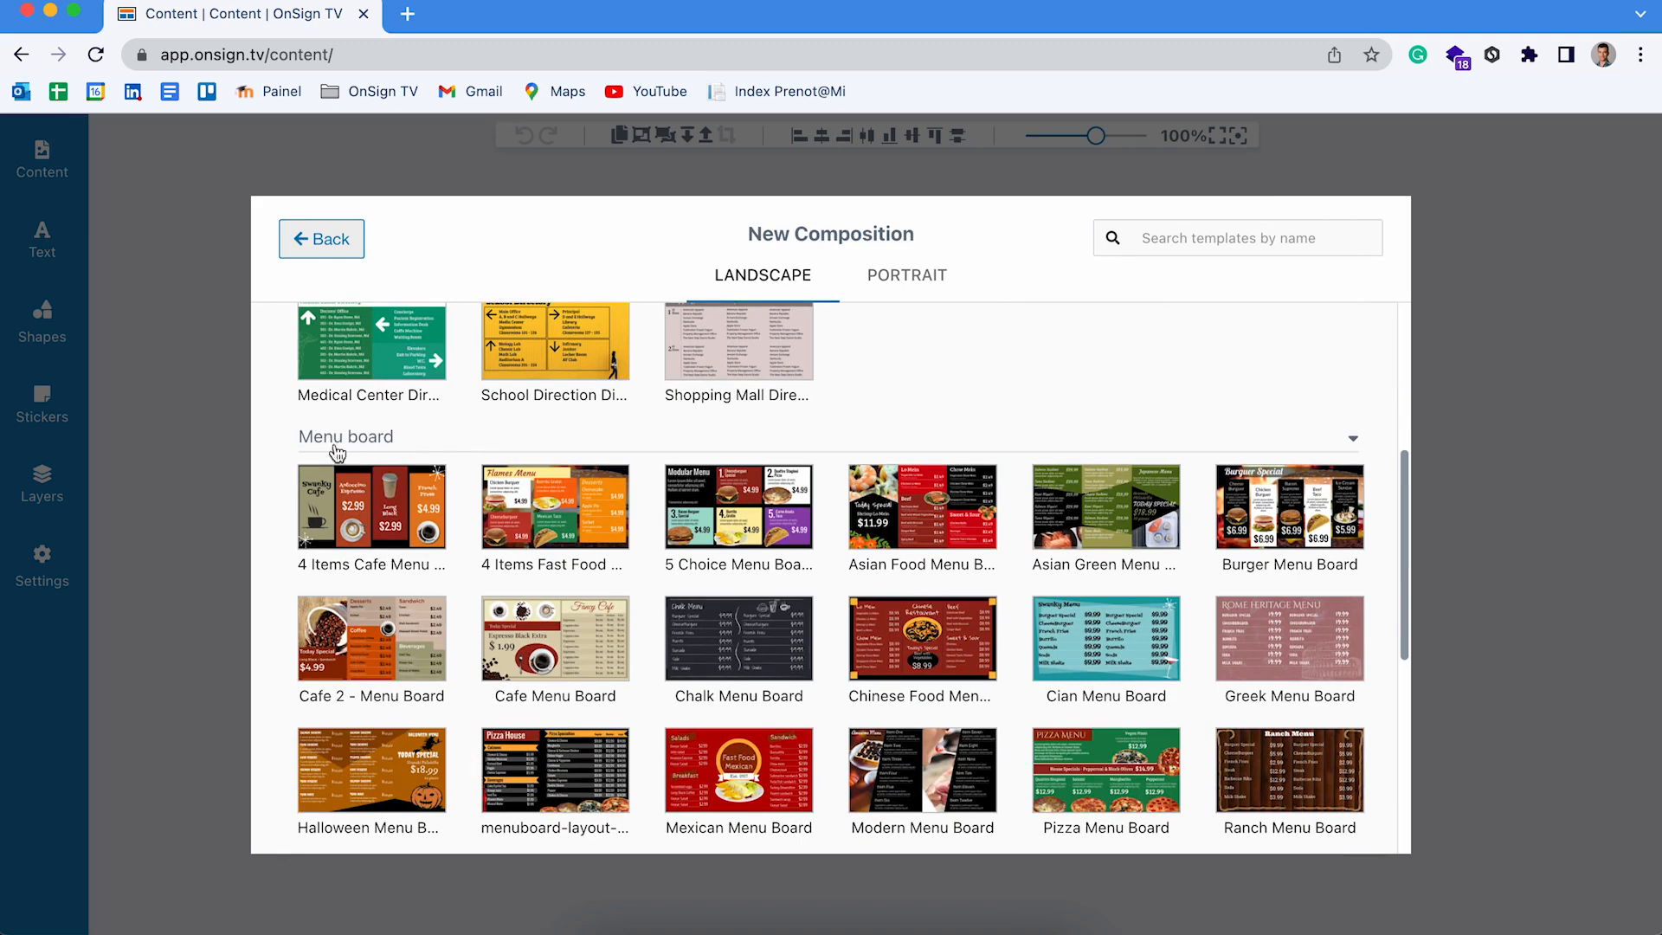
scroll(322, 727, "down", 7)
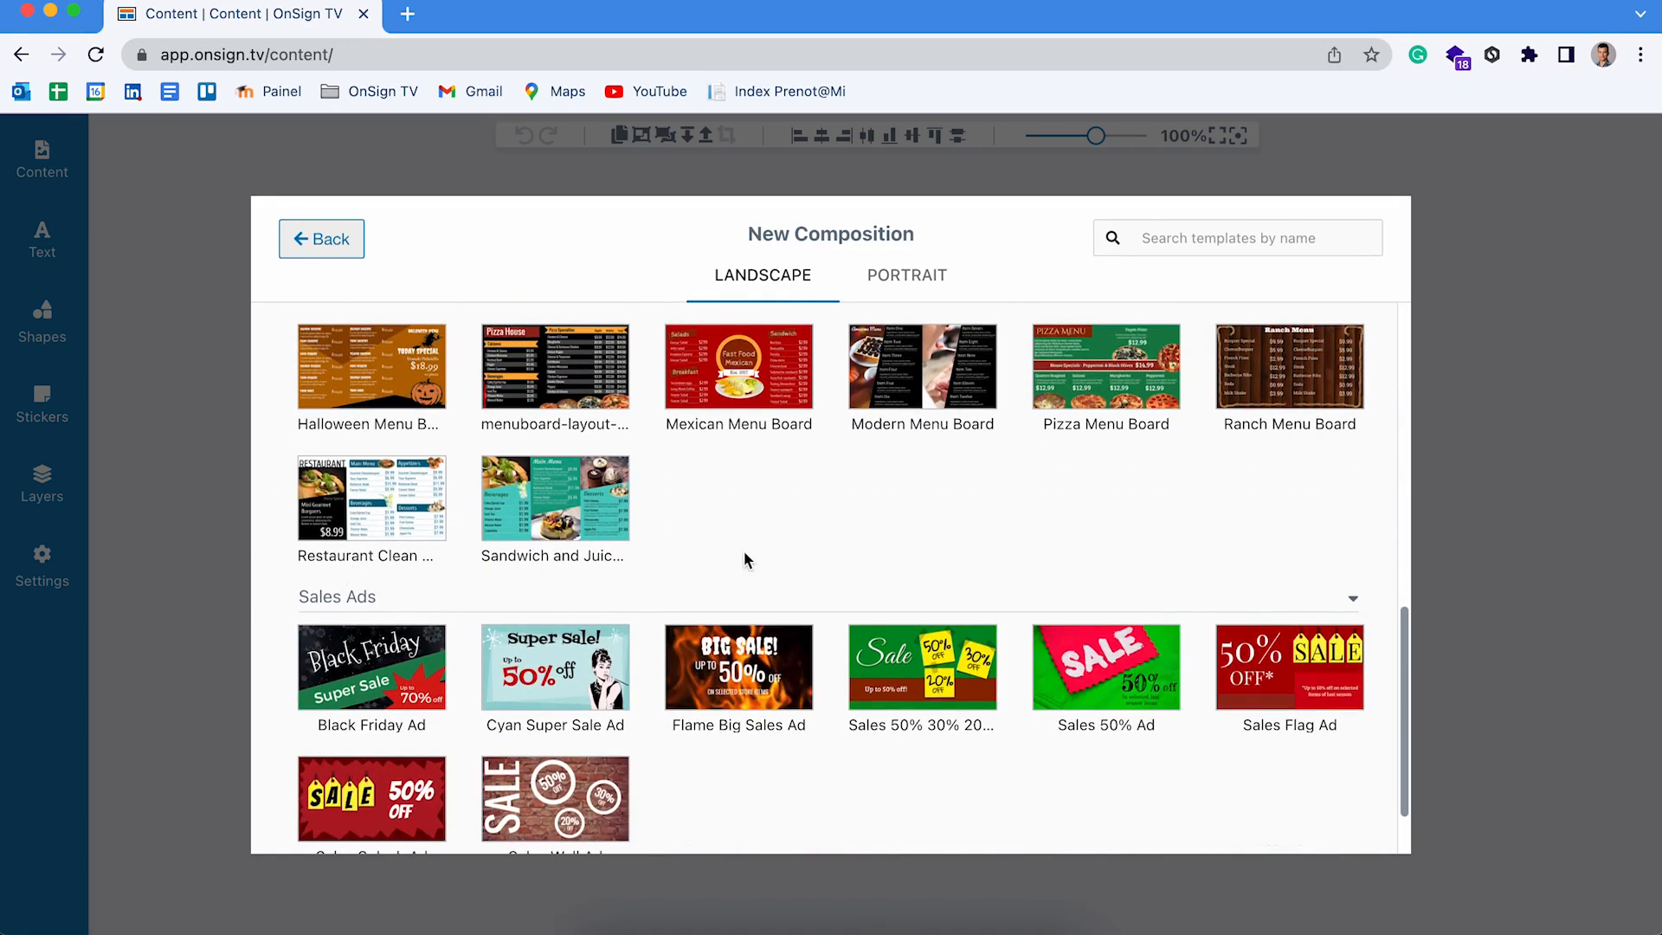
scroll(744, 556, "down", 2)
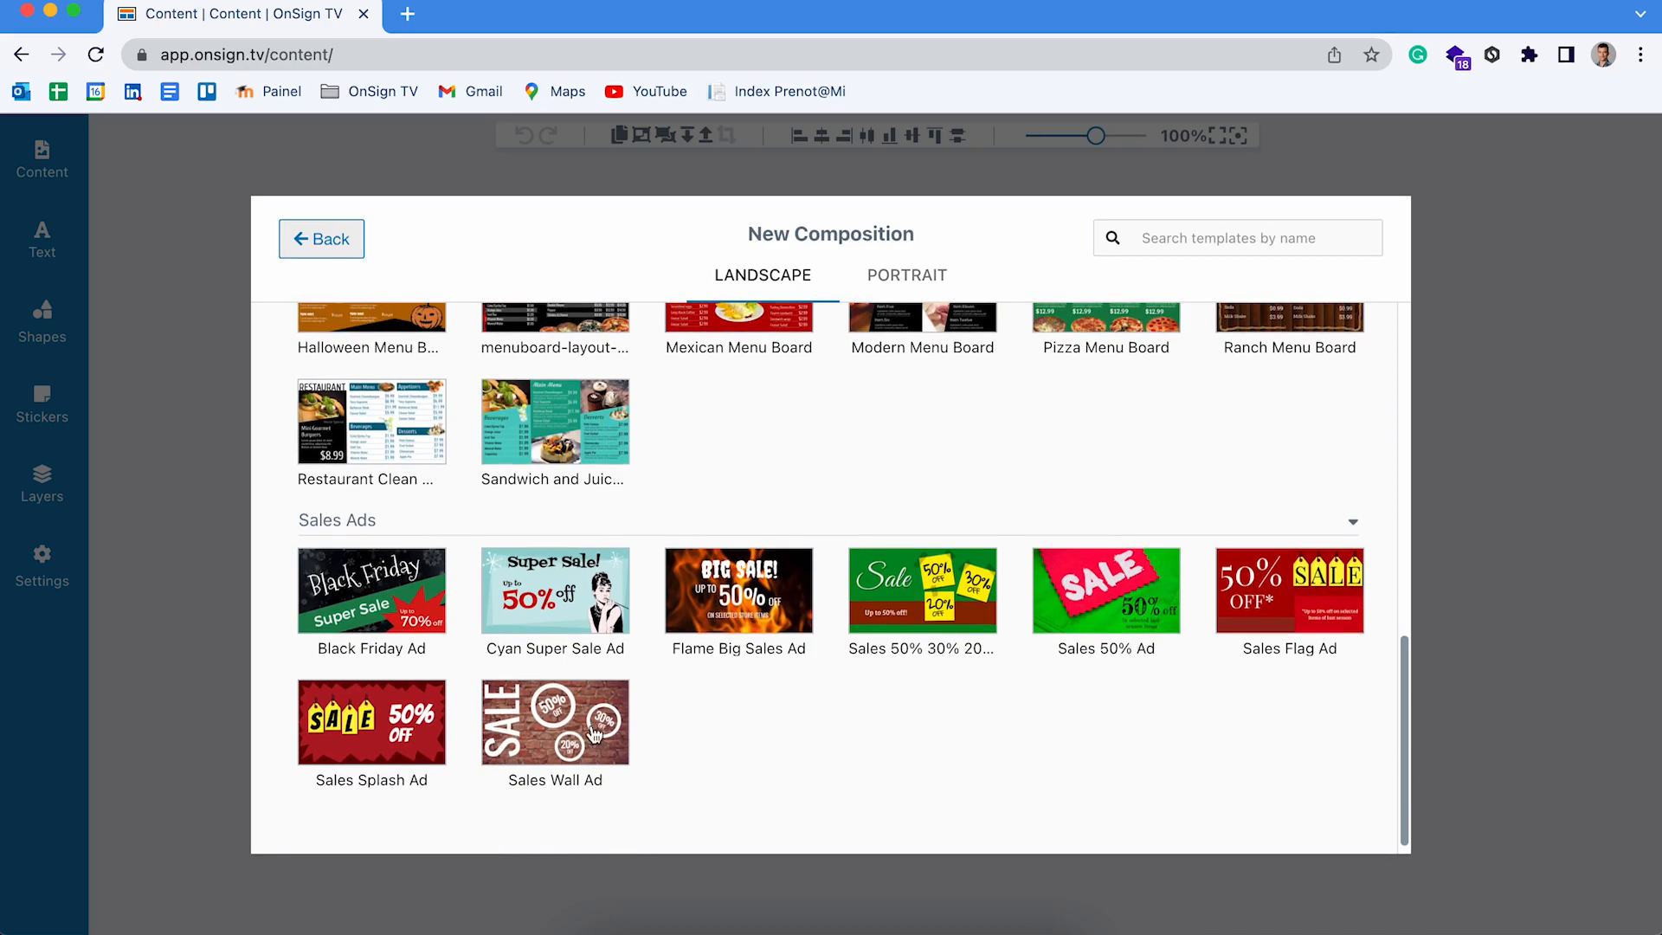
left_click(595, 734)
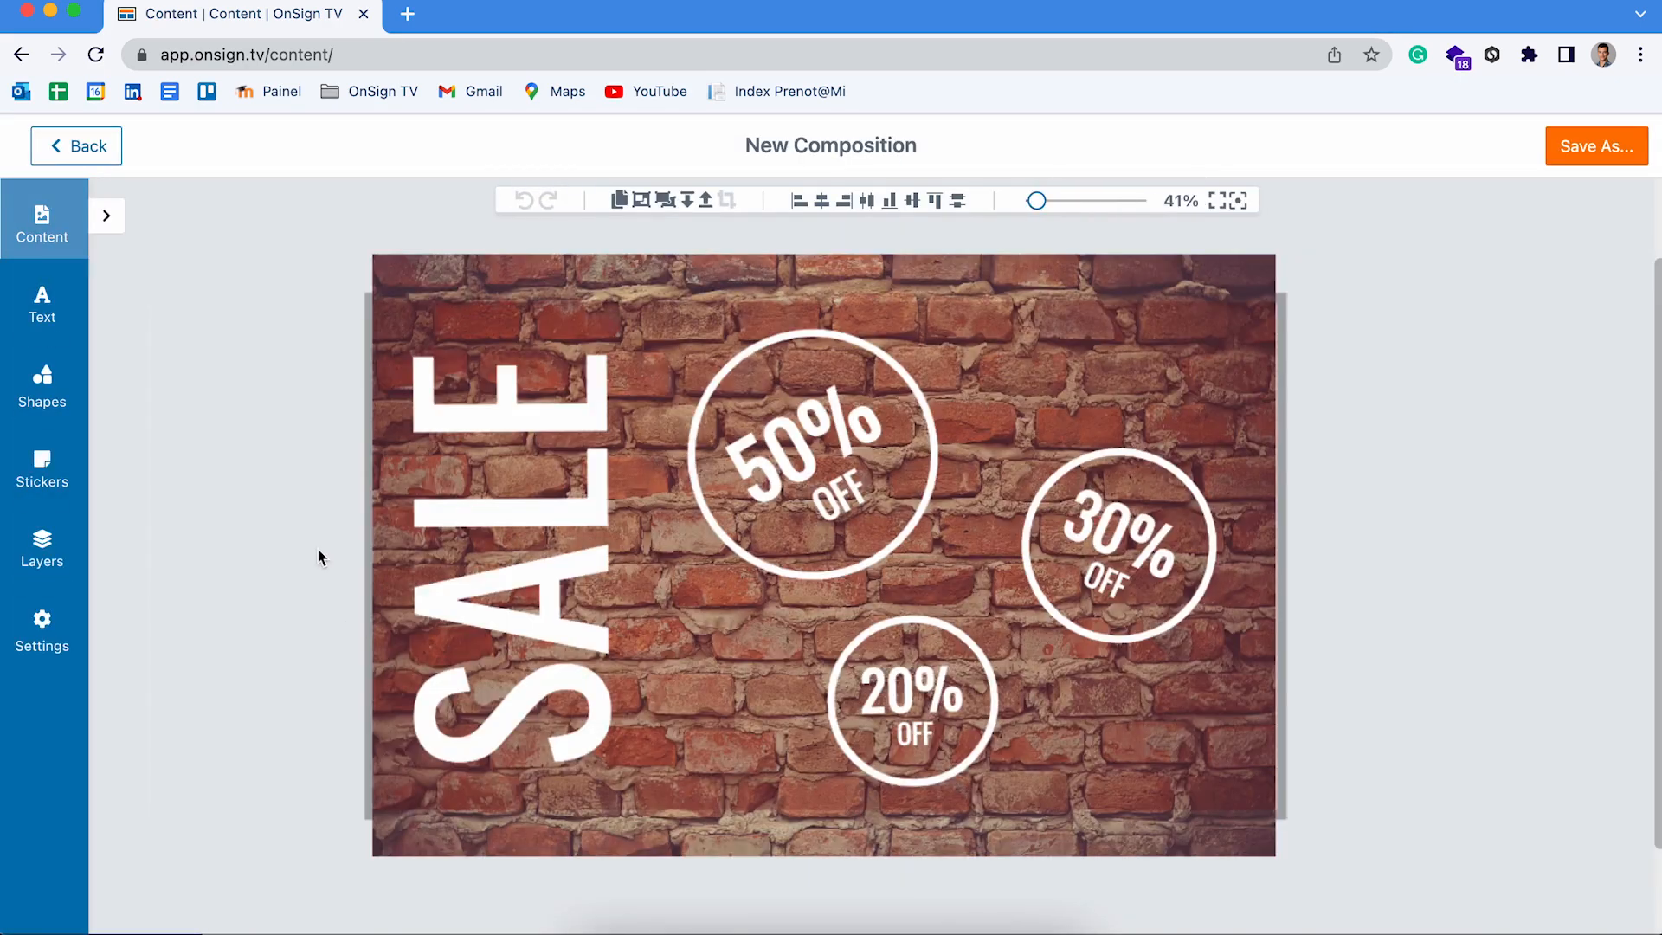
Step: Change the 30% discount text to 40% and deselect it
left_click(480, 495)
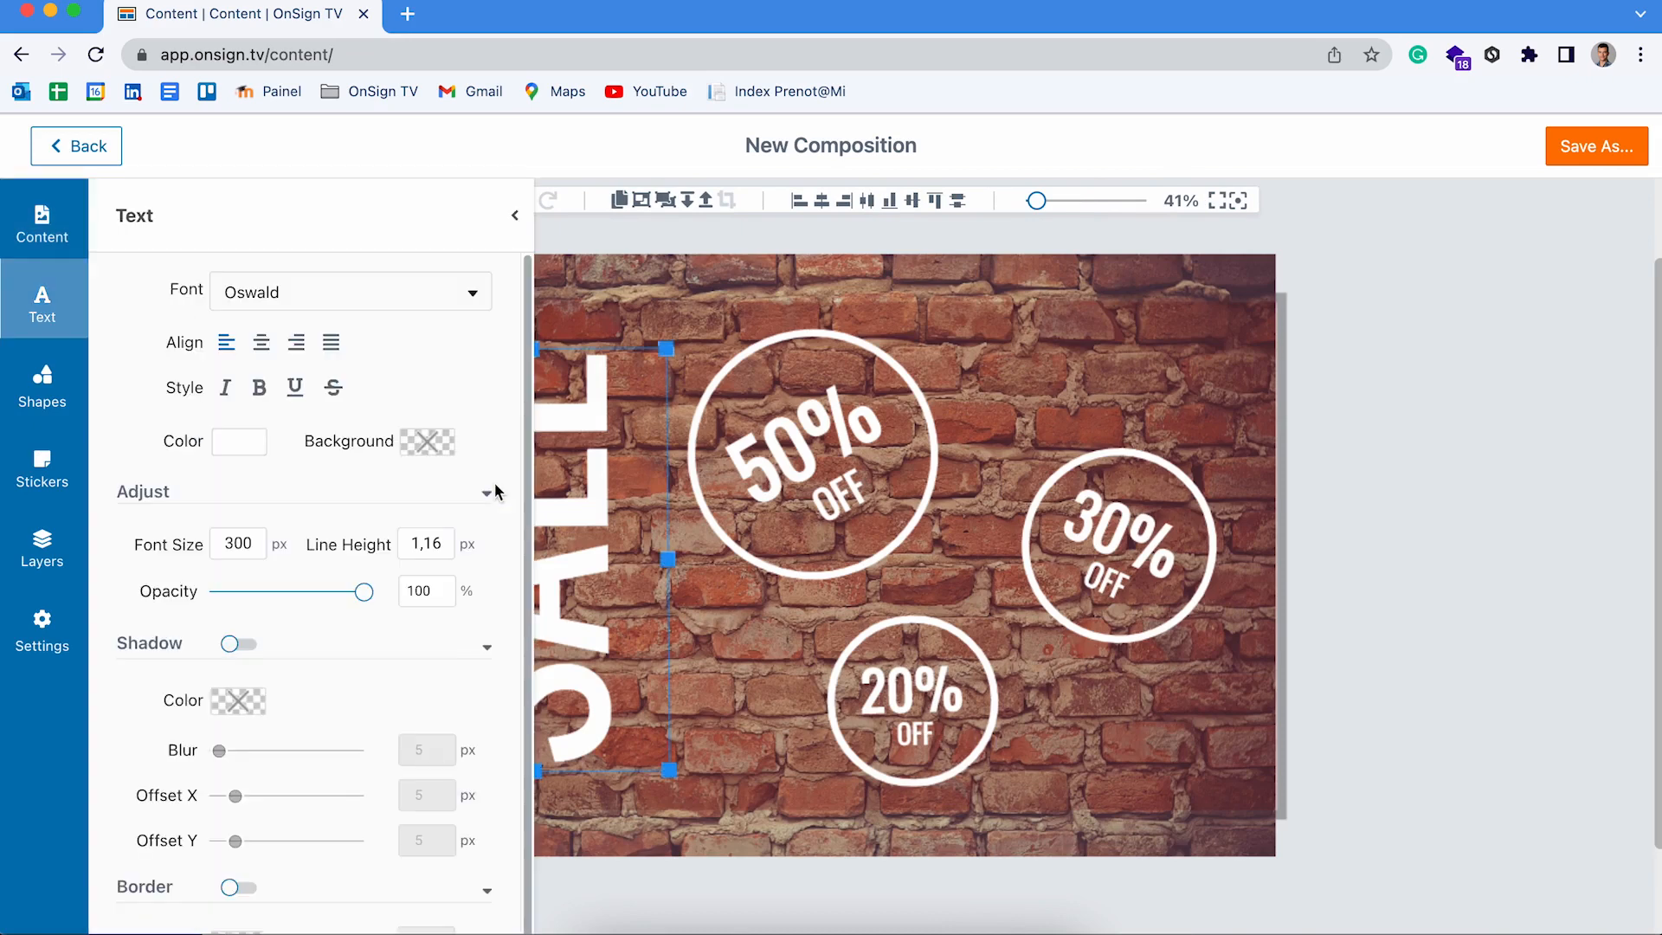
left_click(788, 422)
left_click(1115, 535)
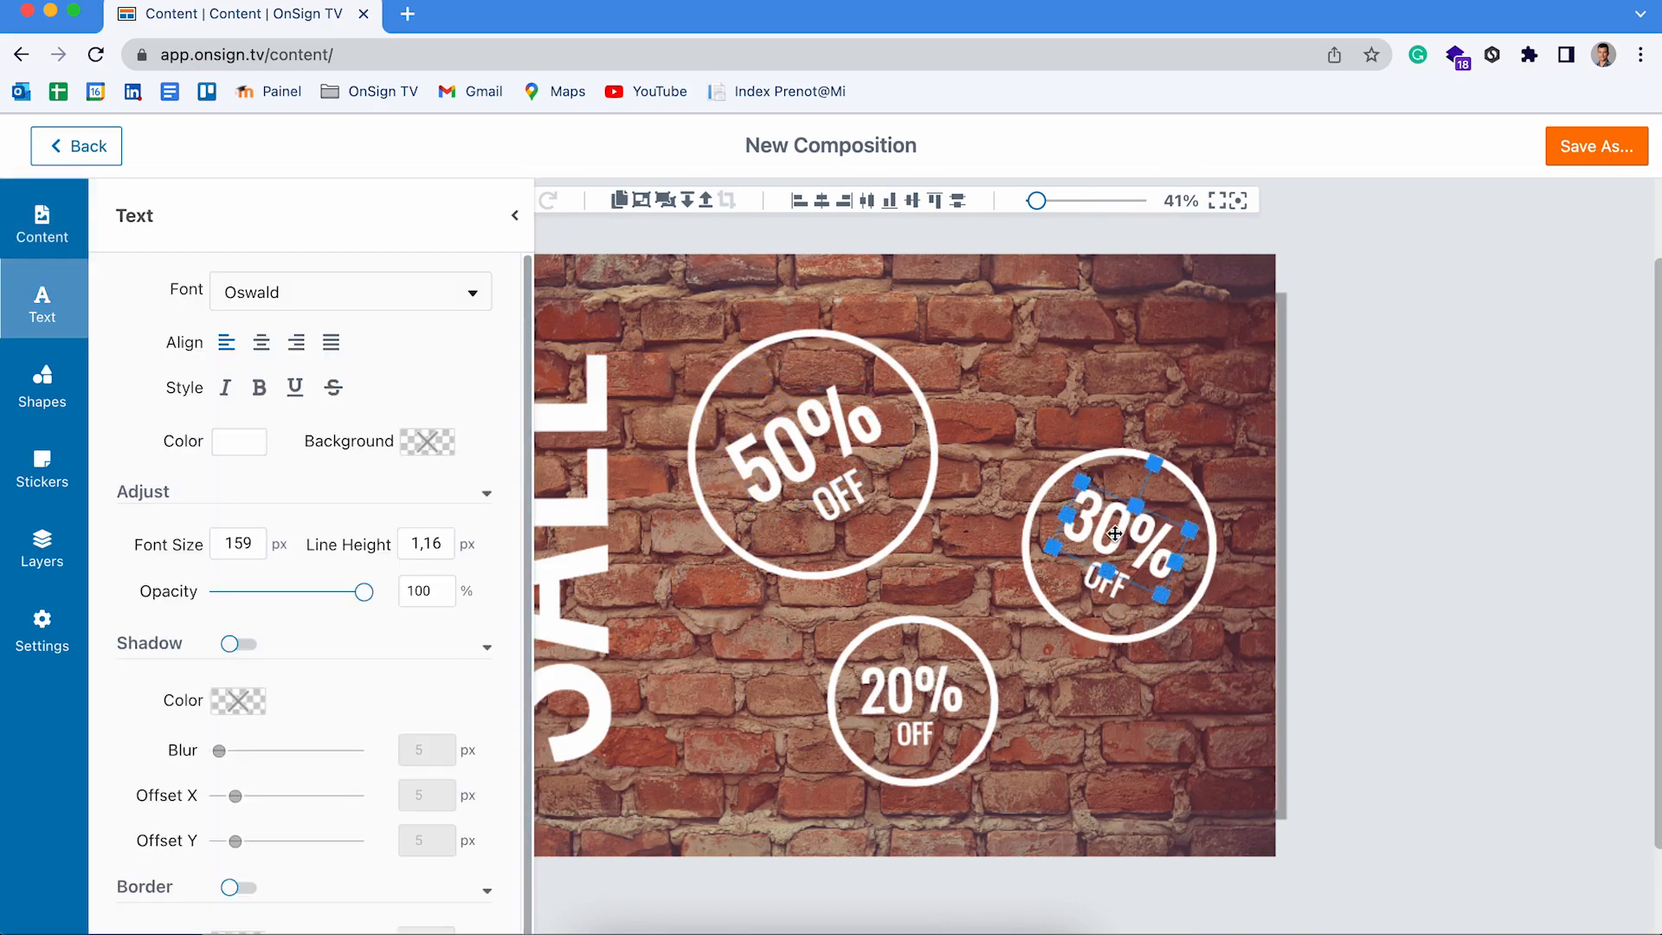
left_click(1092, 587)
left_click_drag(1094, 562, 1096, 514)
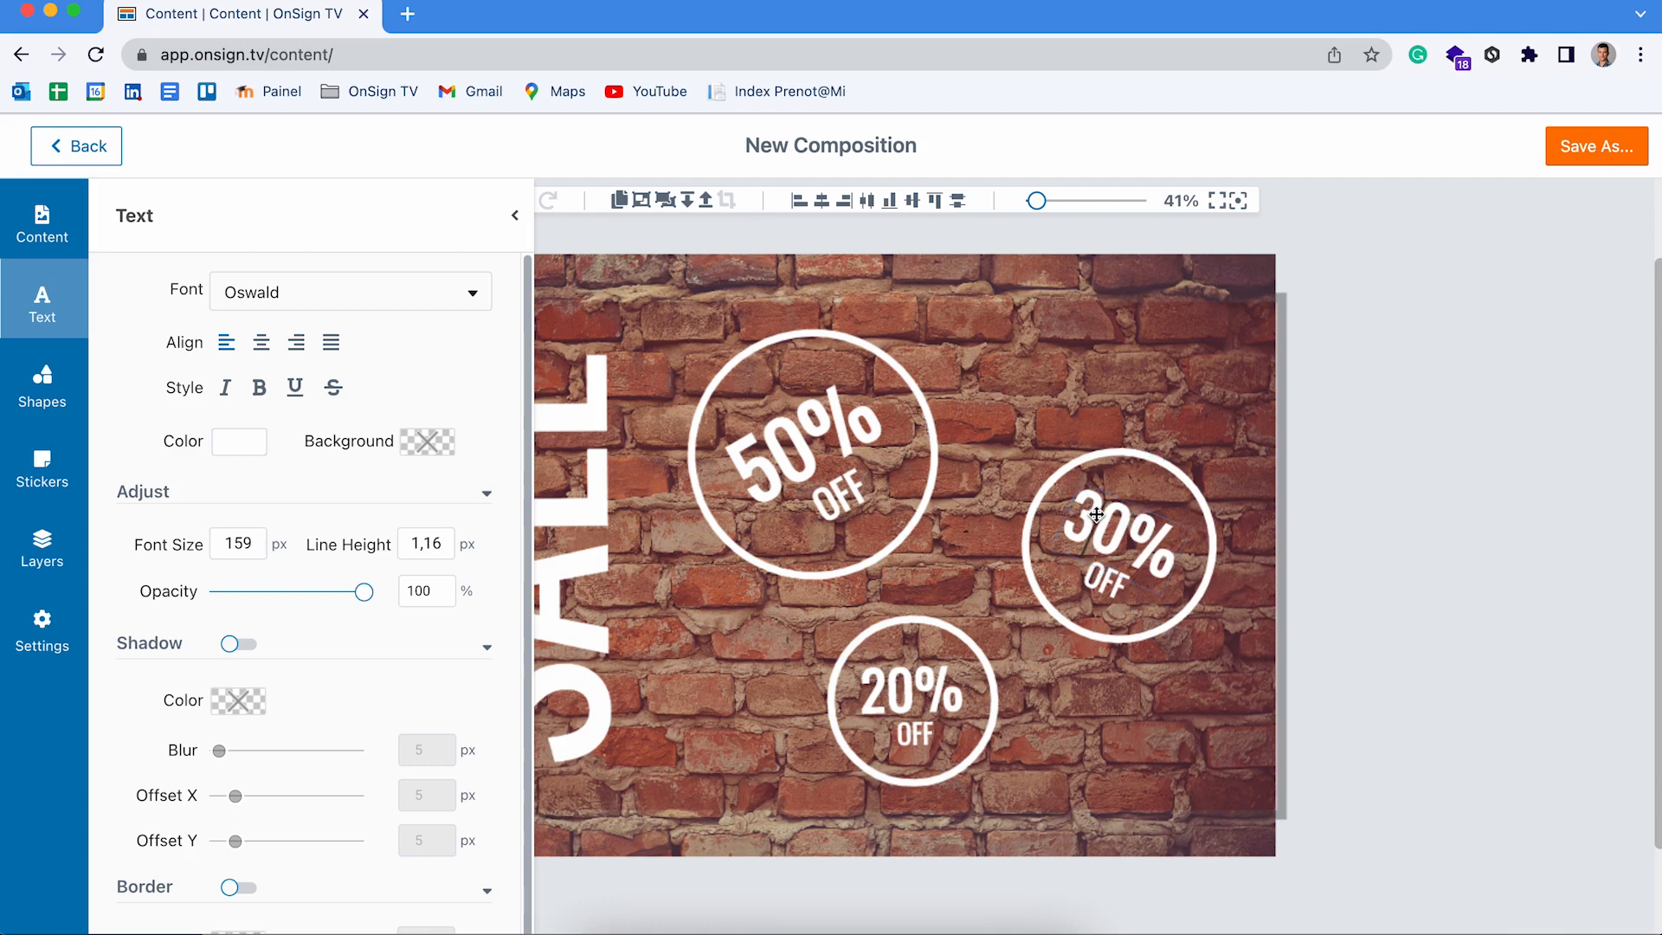
key("BackSpace")
type("4")
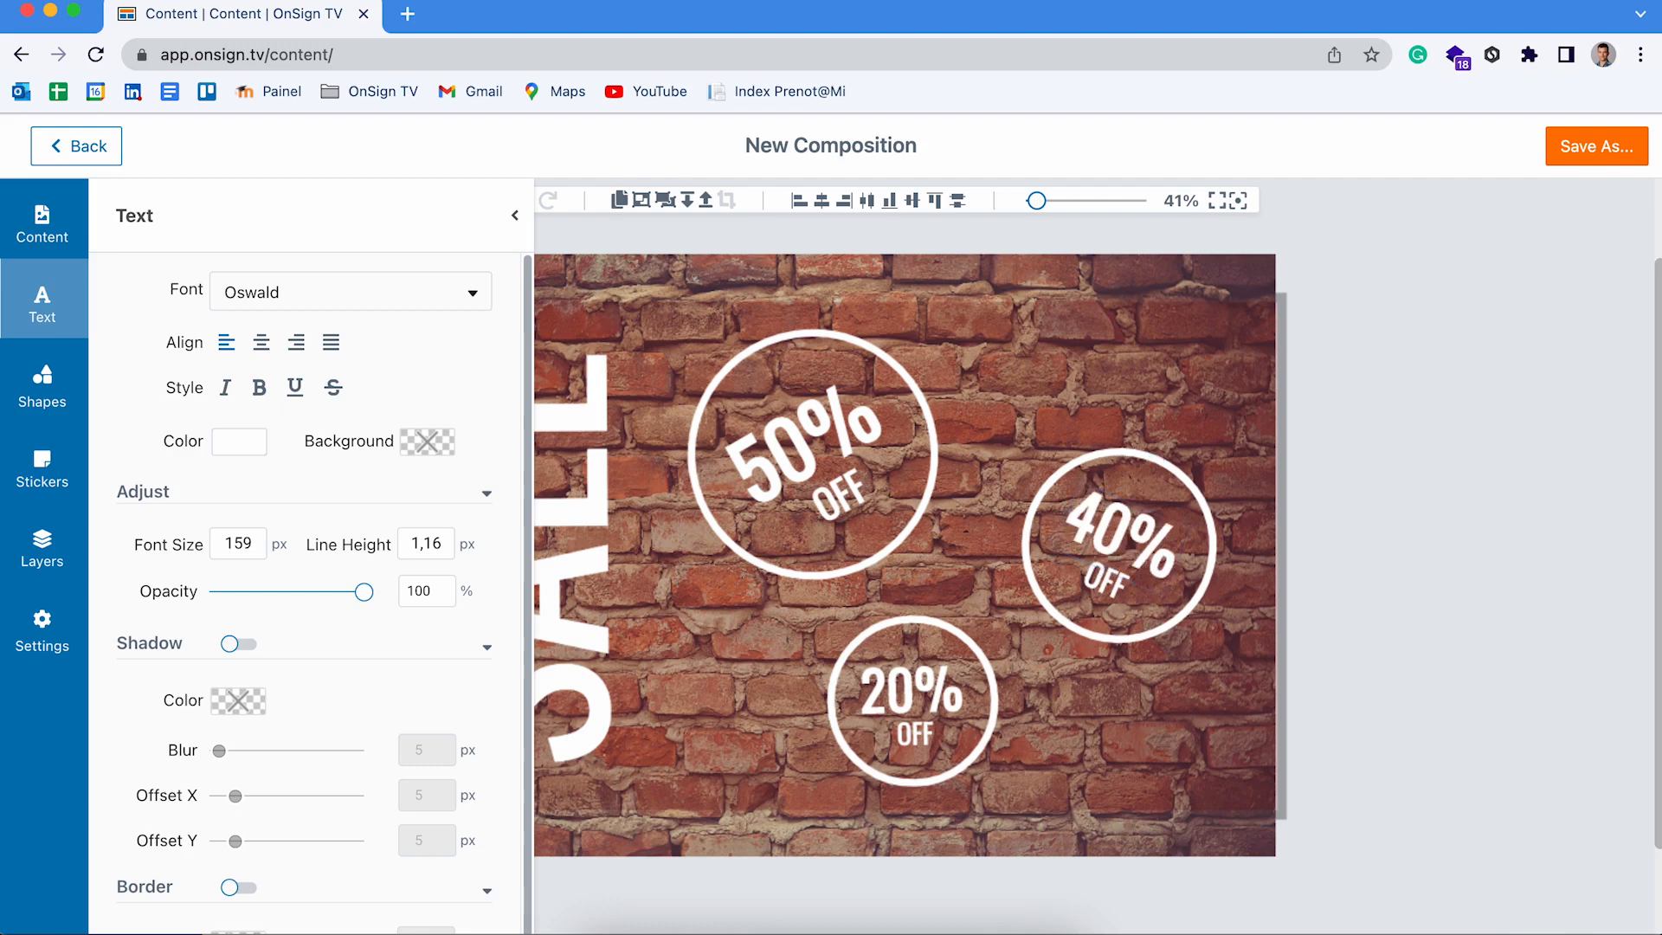
left_click(1112, 423)
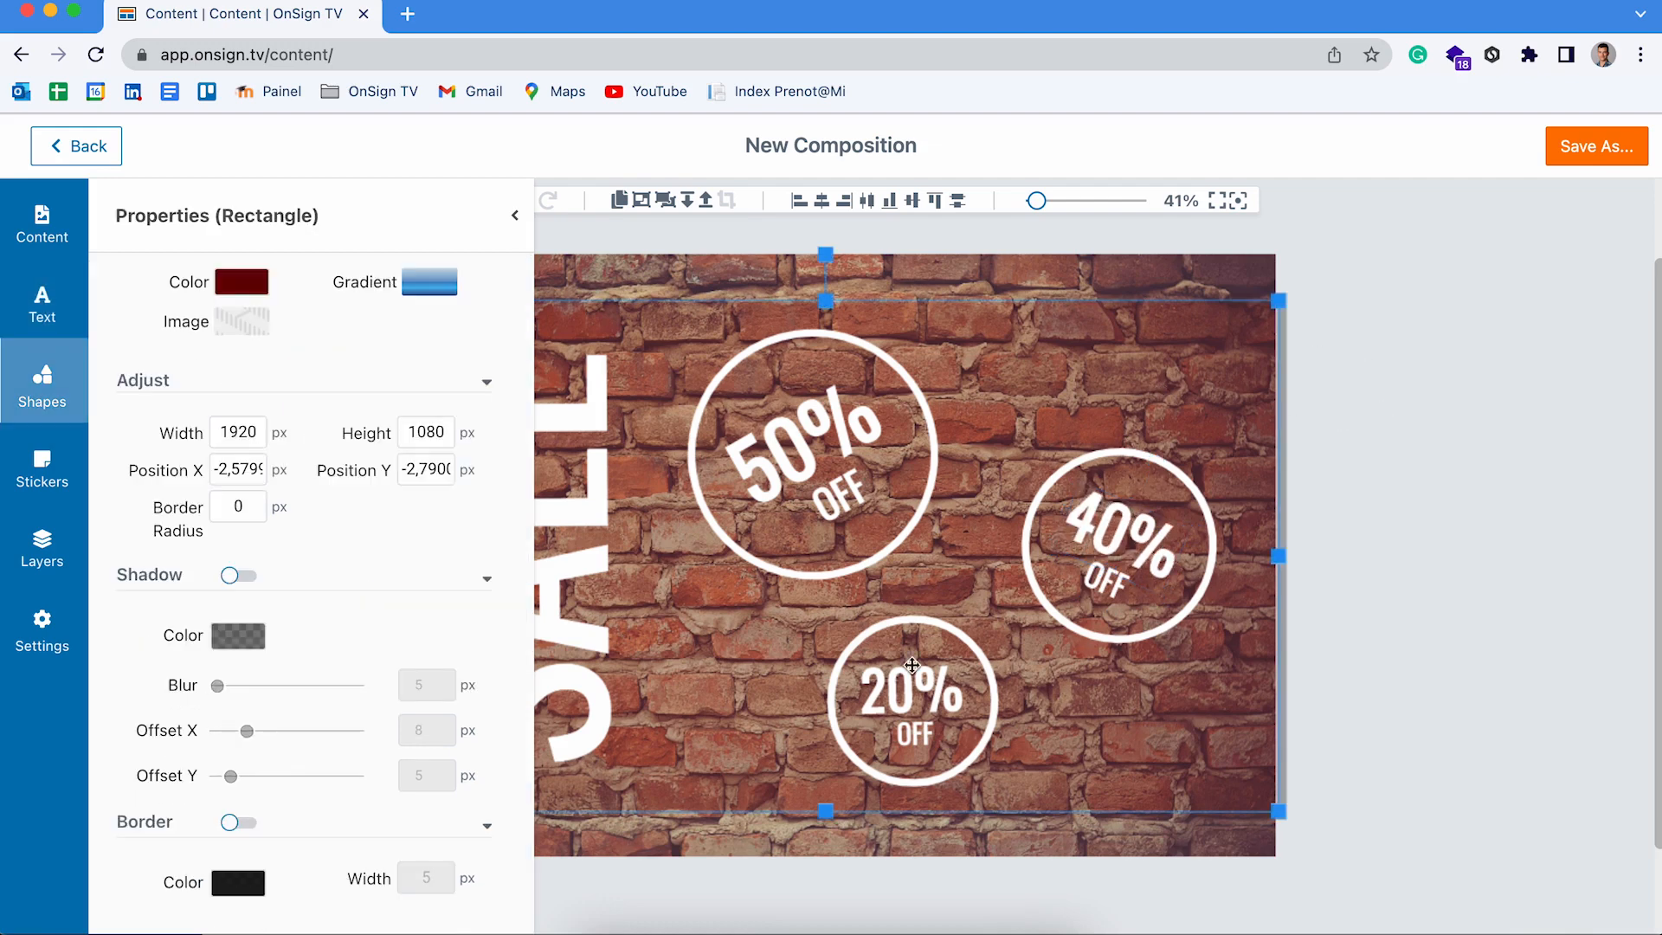
Step: Delete the 20% OFF badge completely, including its circle, the 20% text and the OFF text
left_click(950, 657)
key("Escape")
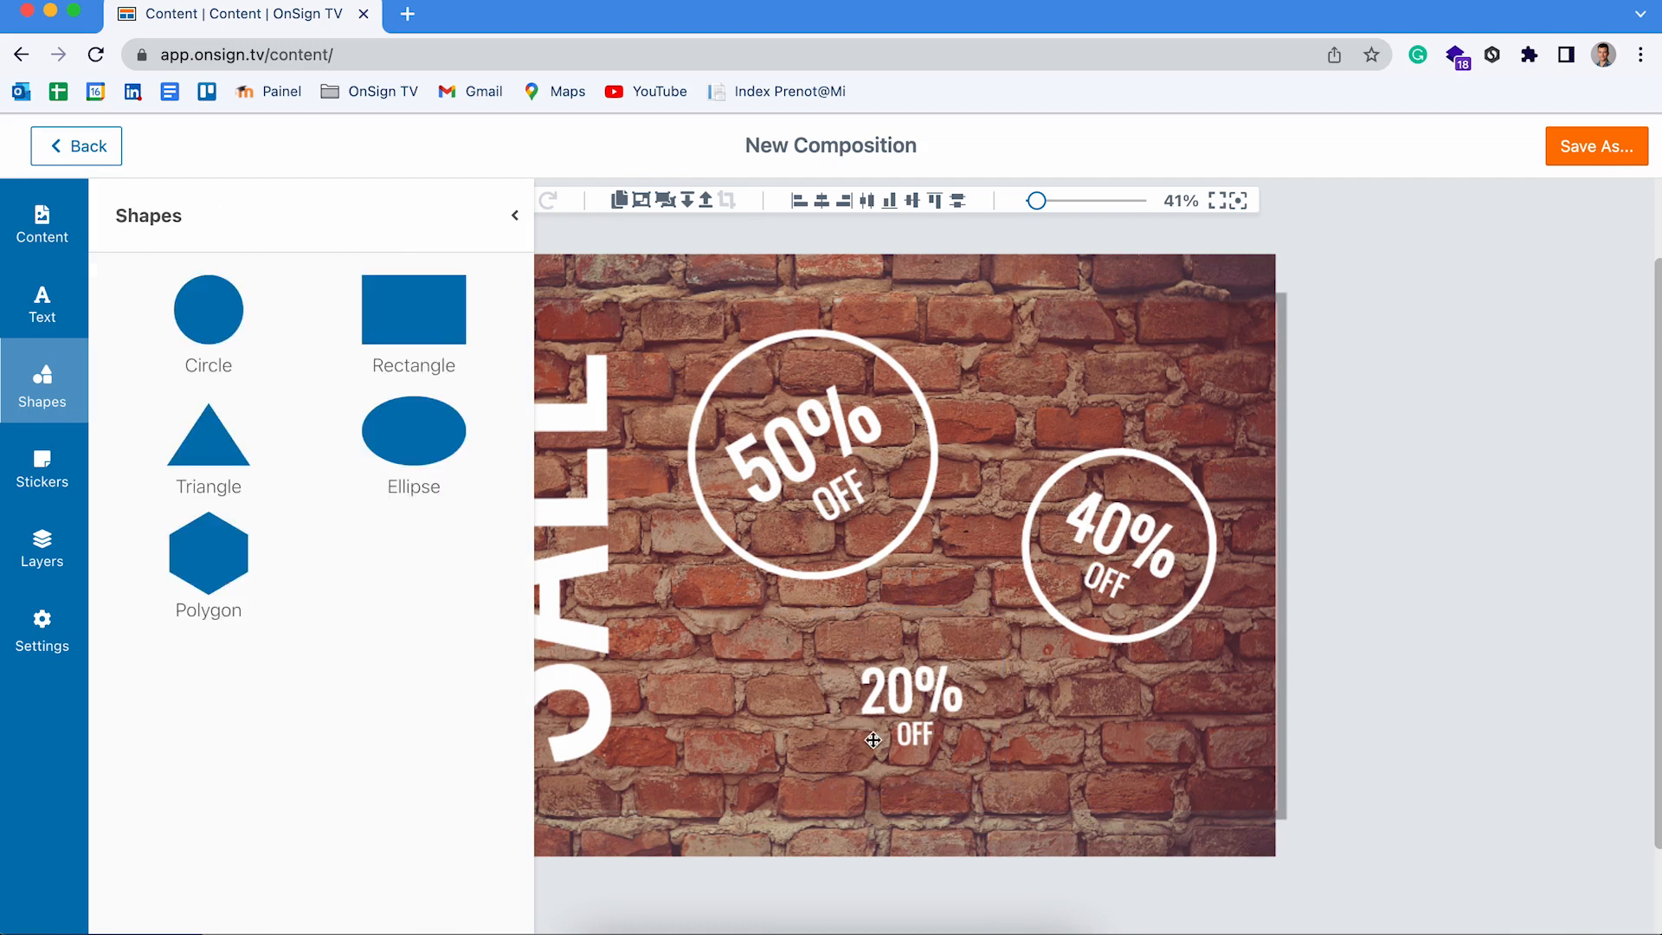
left_click(945, 681)
key("Delete")
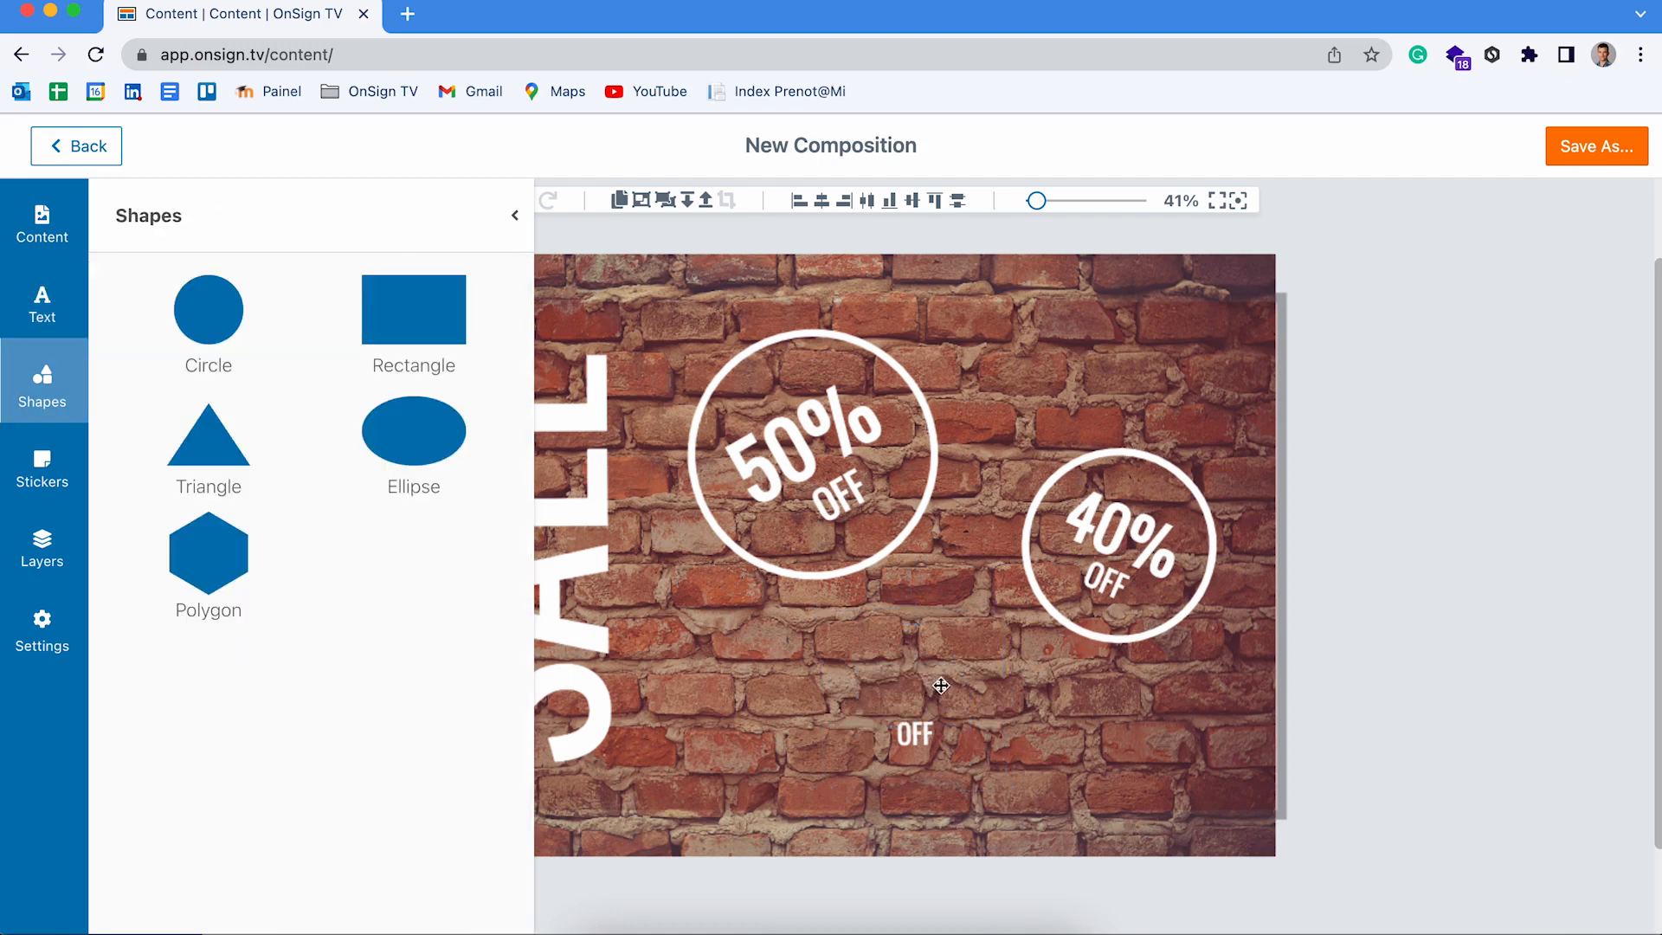
left_click(916, 734)
key("Delete")
left_click(514, 216)
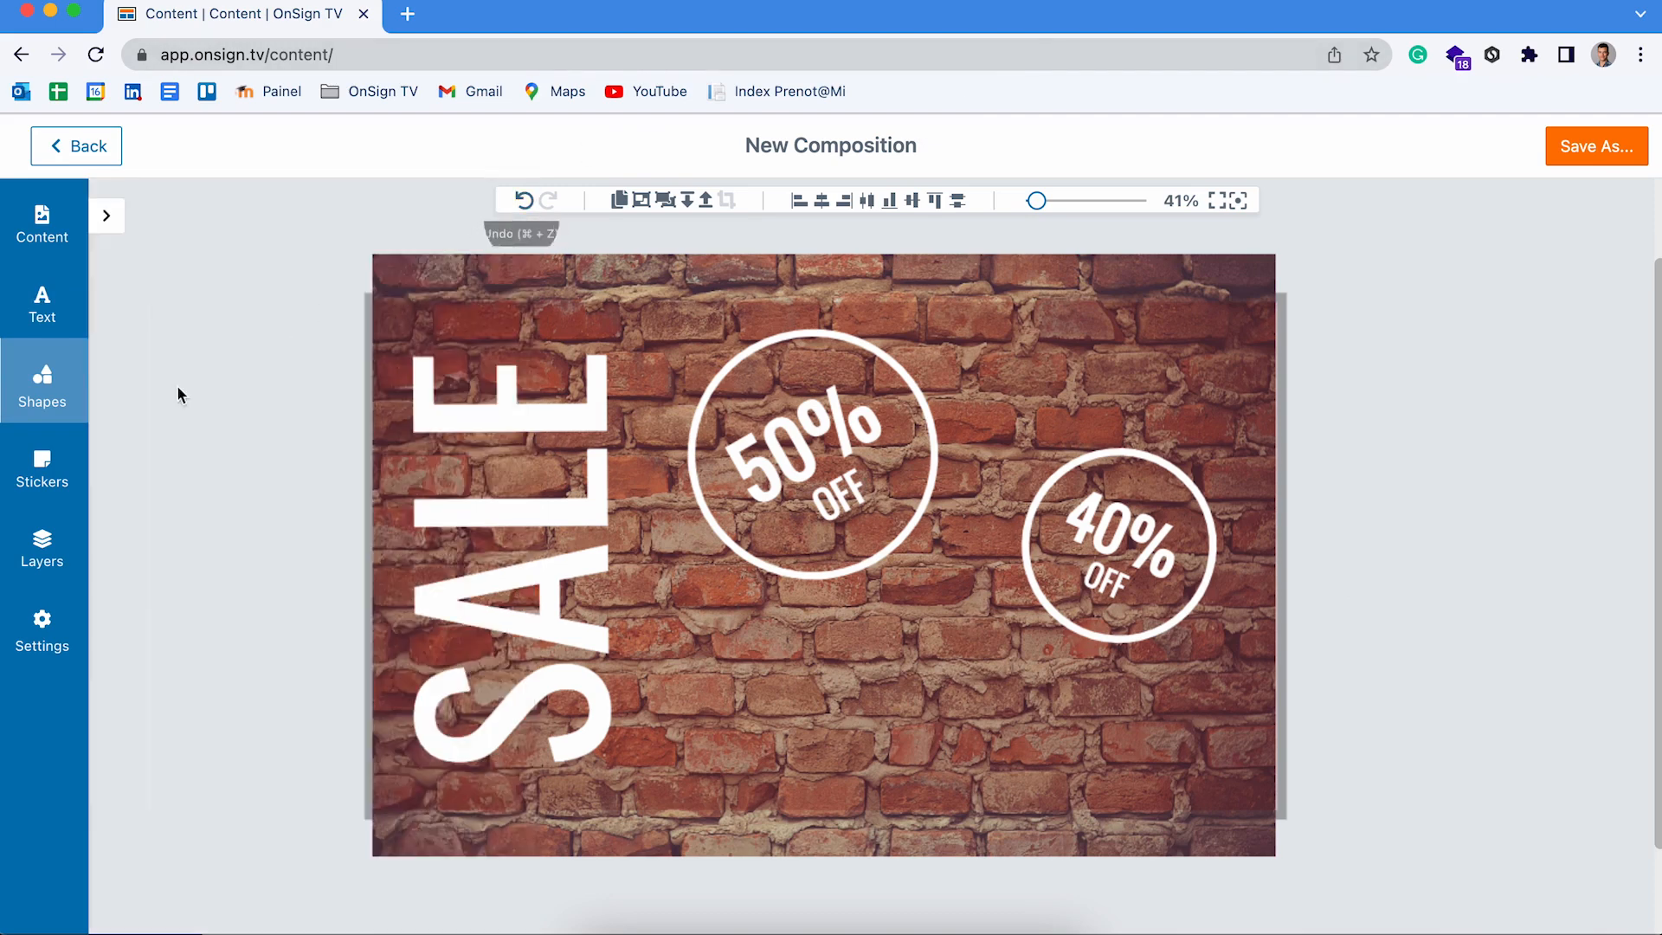
Step: Hide the SALE text layer and make it visible again
left_click(50, 558)
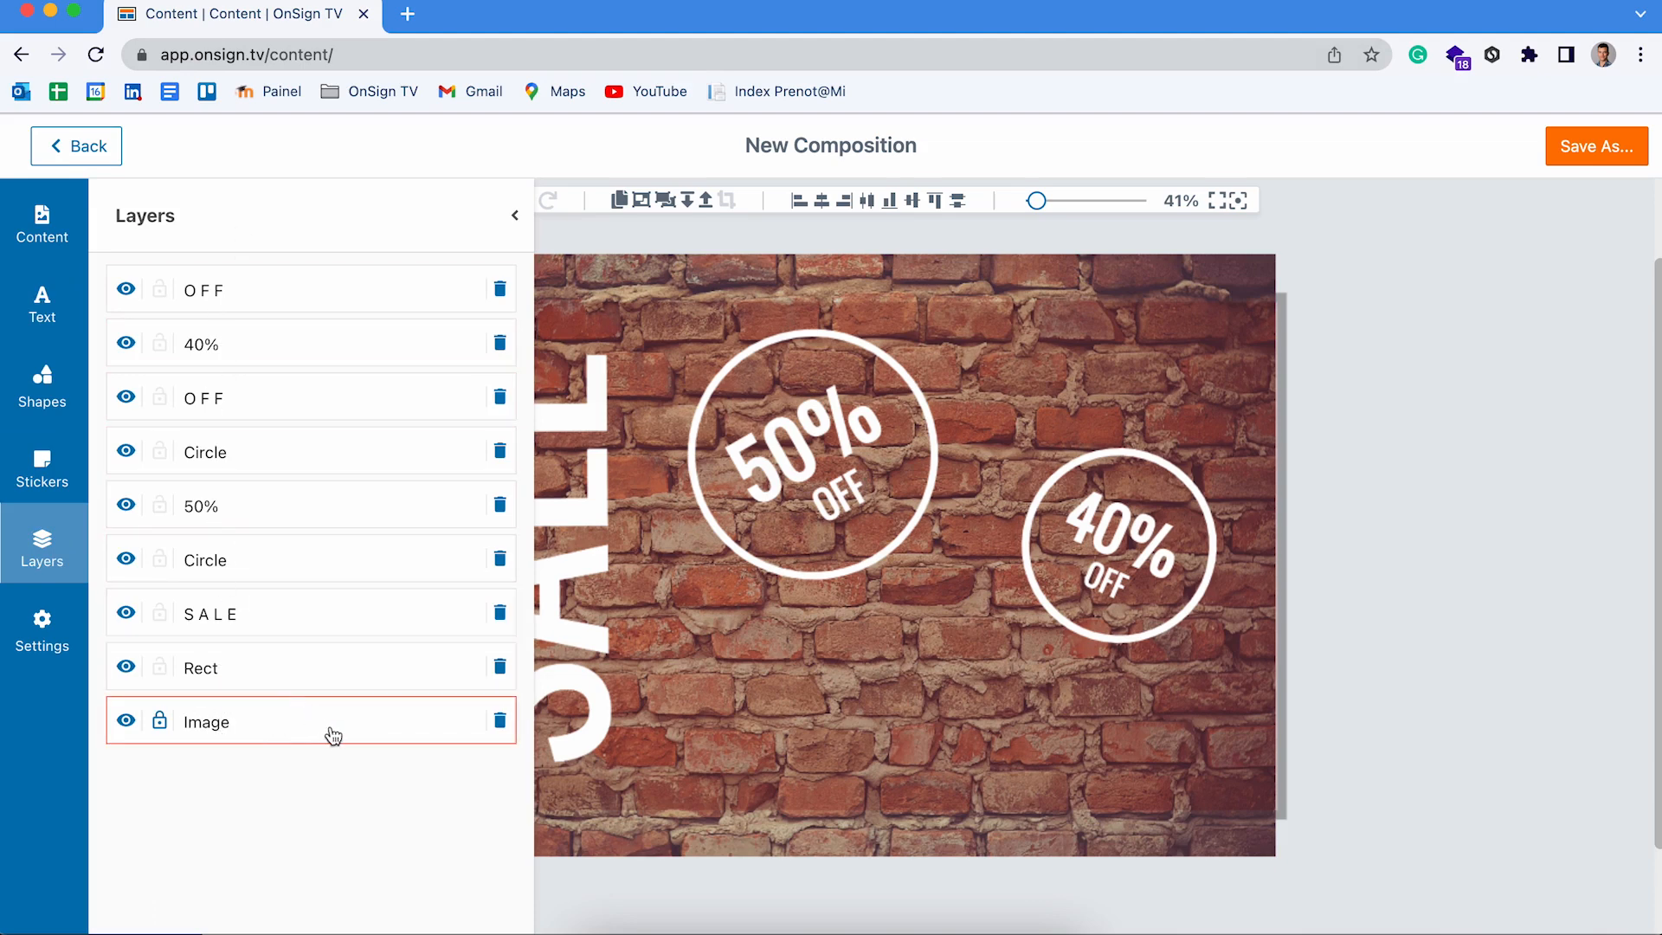
mouse_move(297, 685)
left_mouse_down()
mouse_move(305, 616)
mouse_move(293, 678)
left_mouse_up()
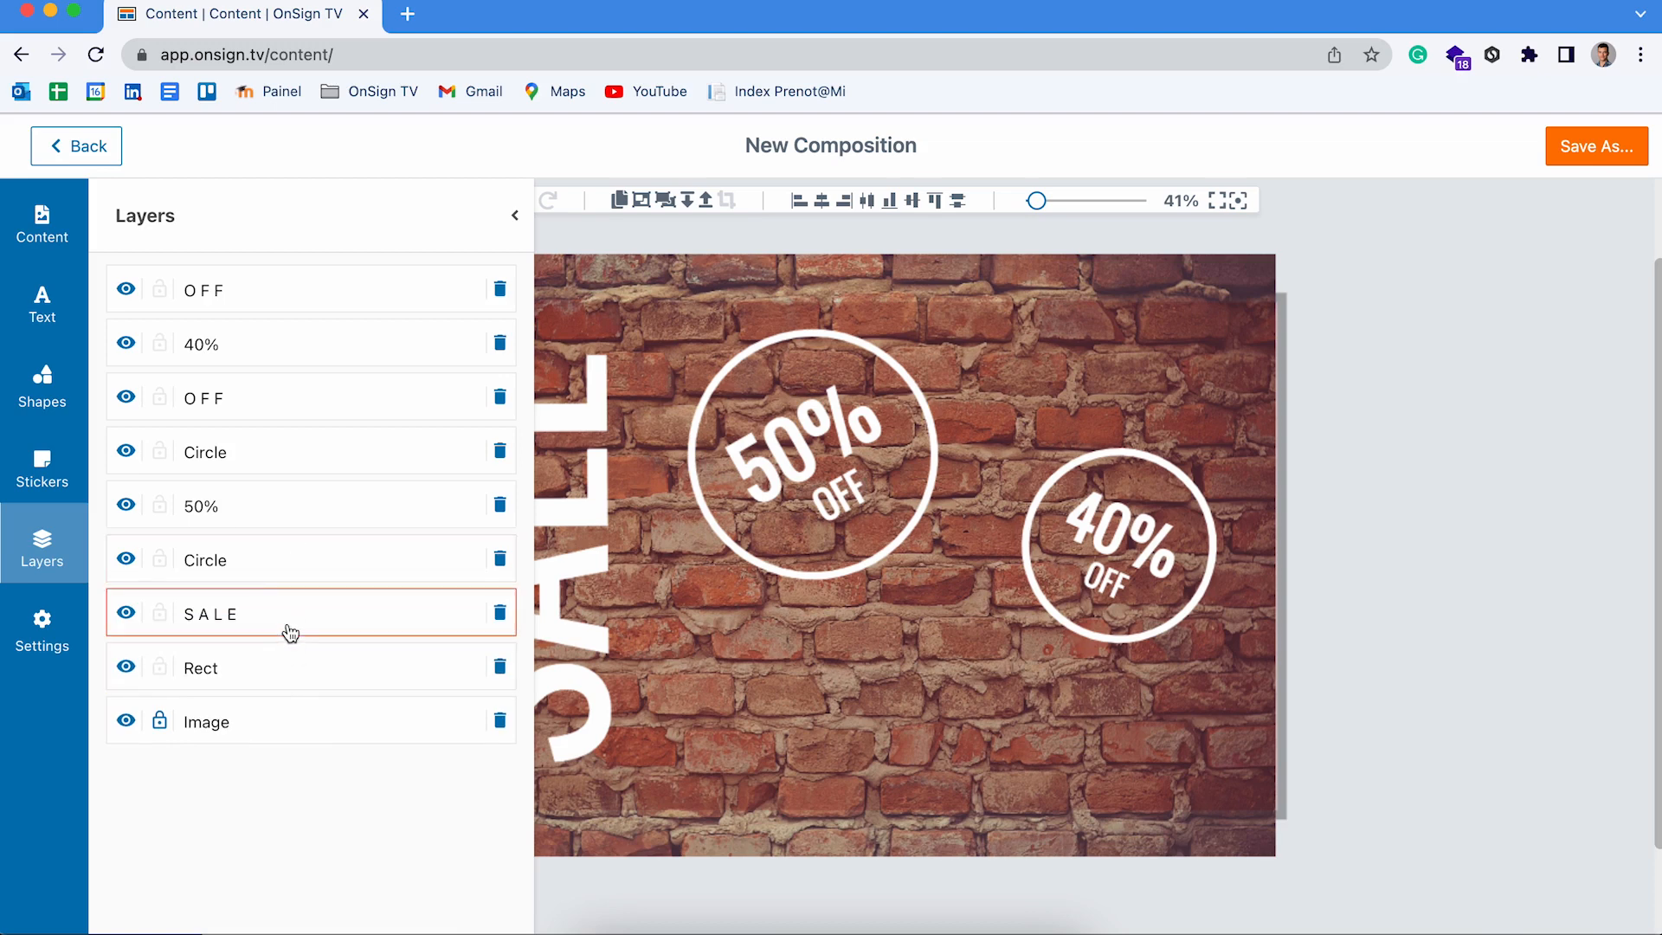
left_click(129, 618)
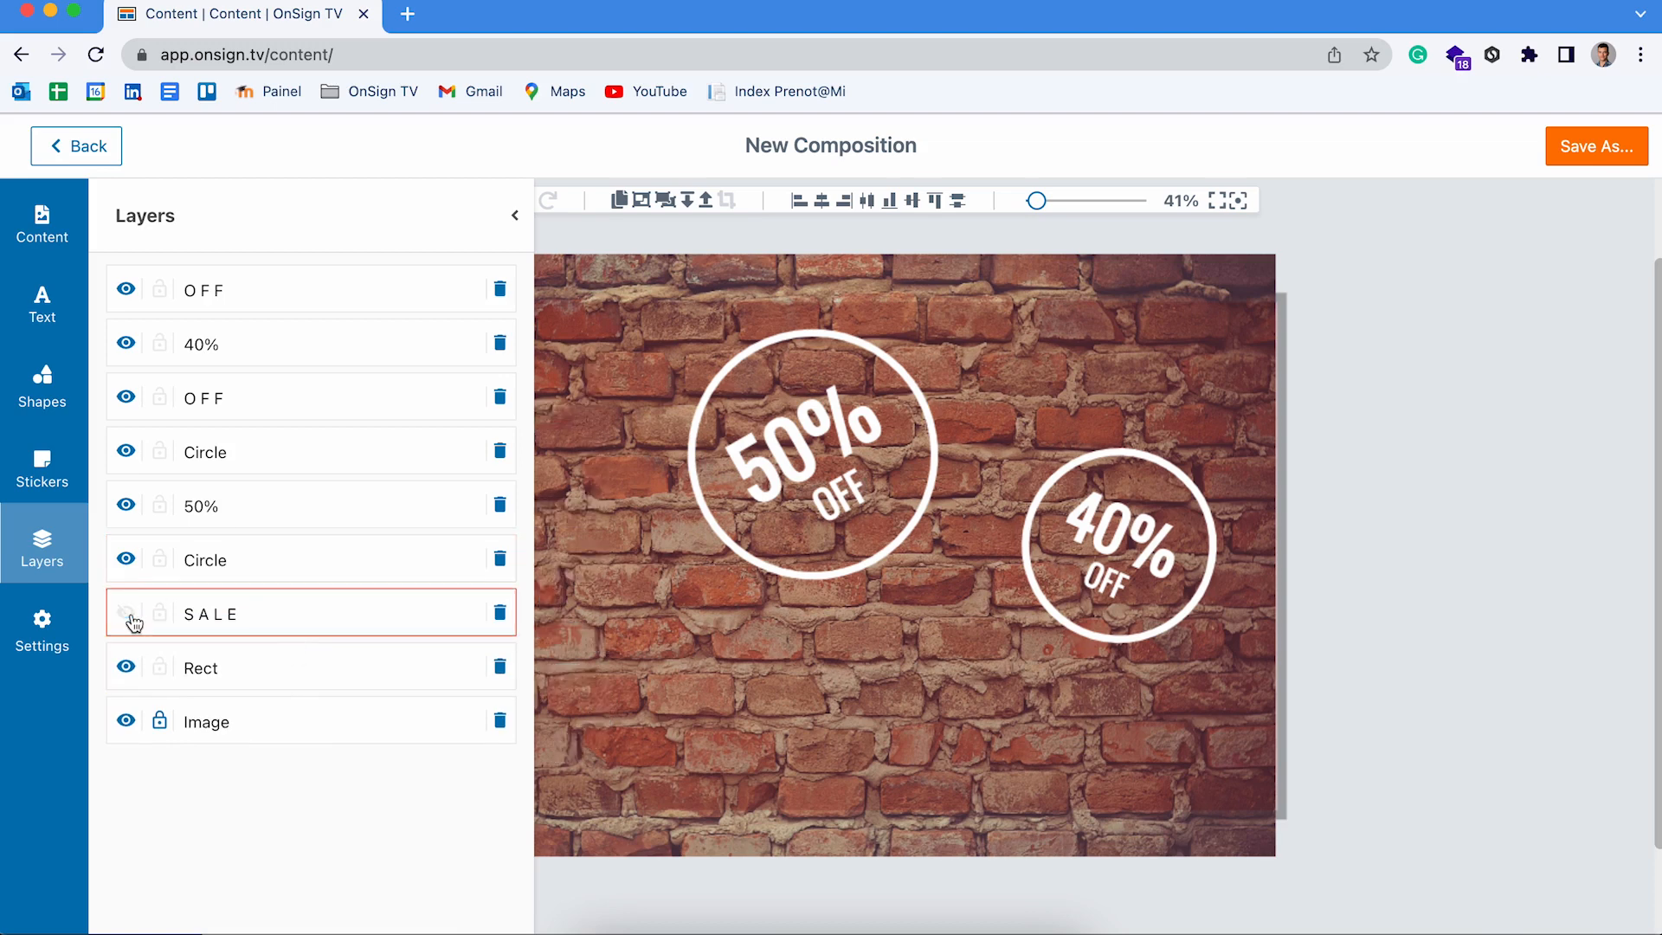
left_click(130, 617)
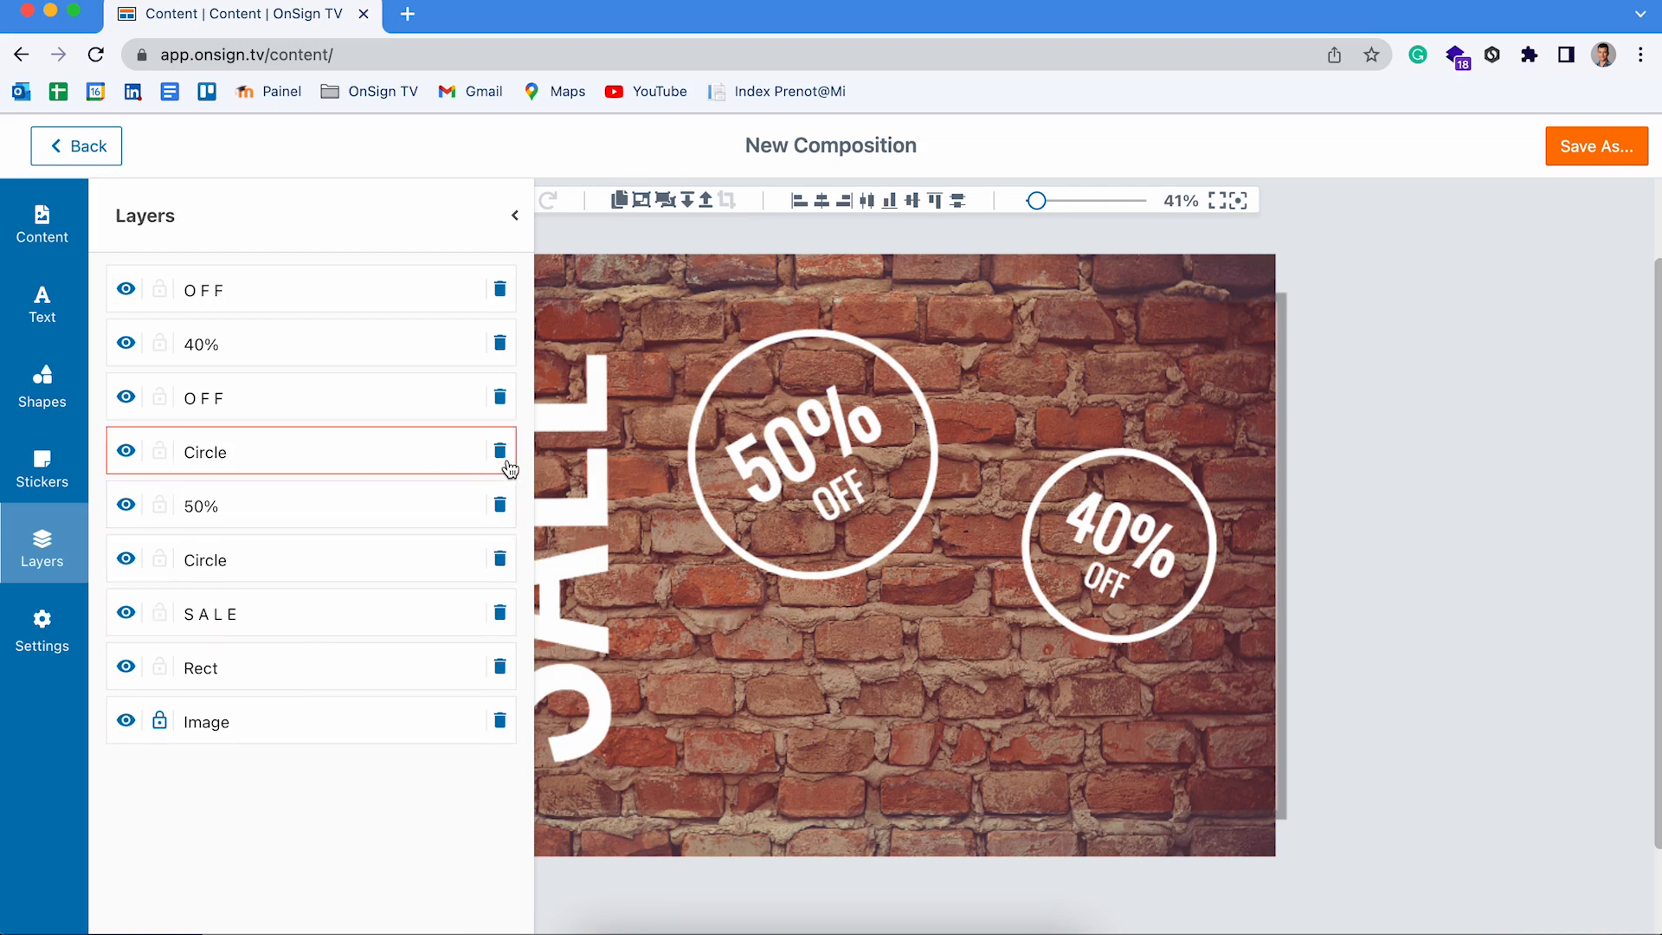
Step: Review the composition's width and height settings and browse the available doodle stickers
left_click(42, 645)
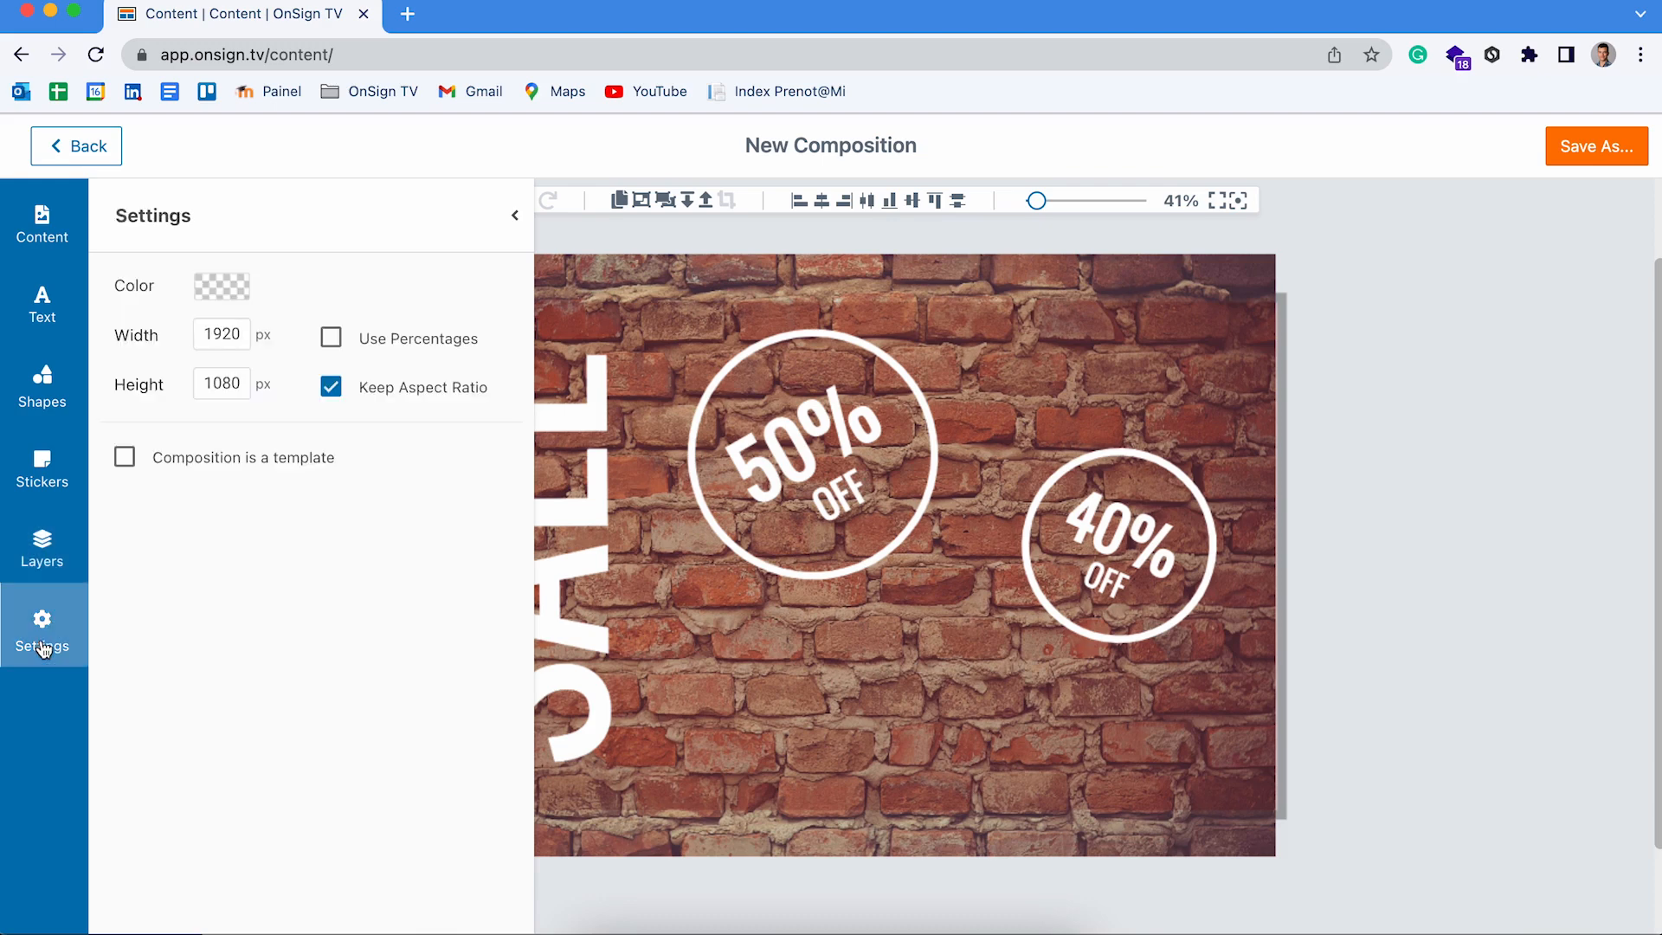
double_click(238, 332)
left_click_drag(243, 383, 188, 386)
left_click(60, 463)
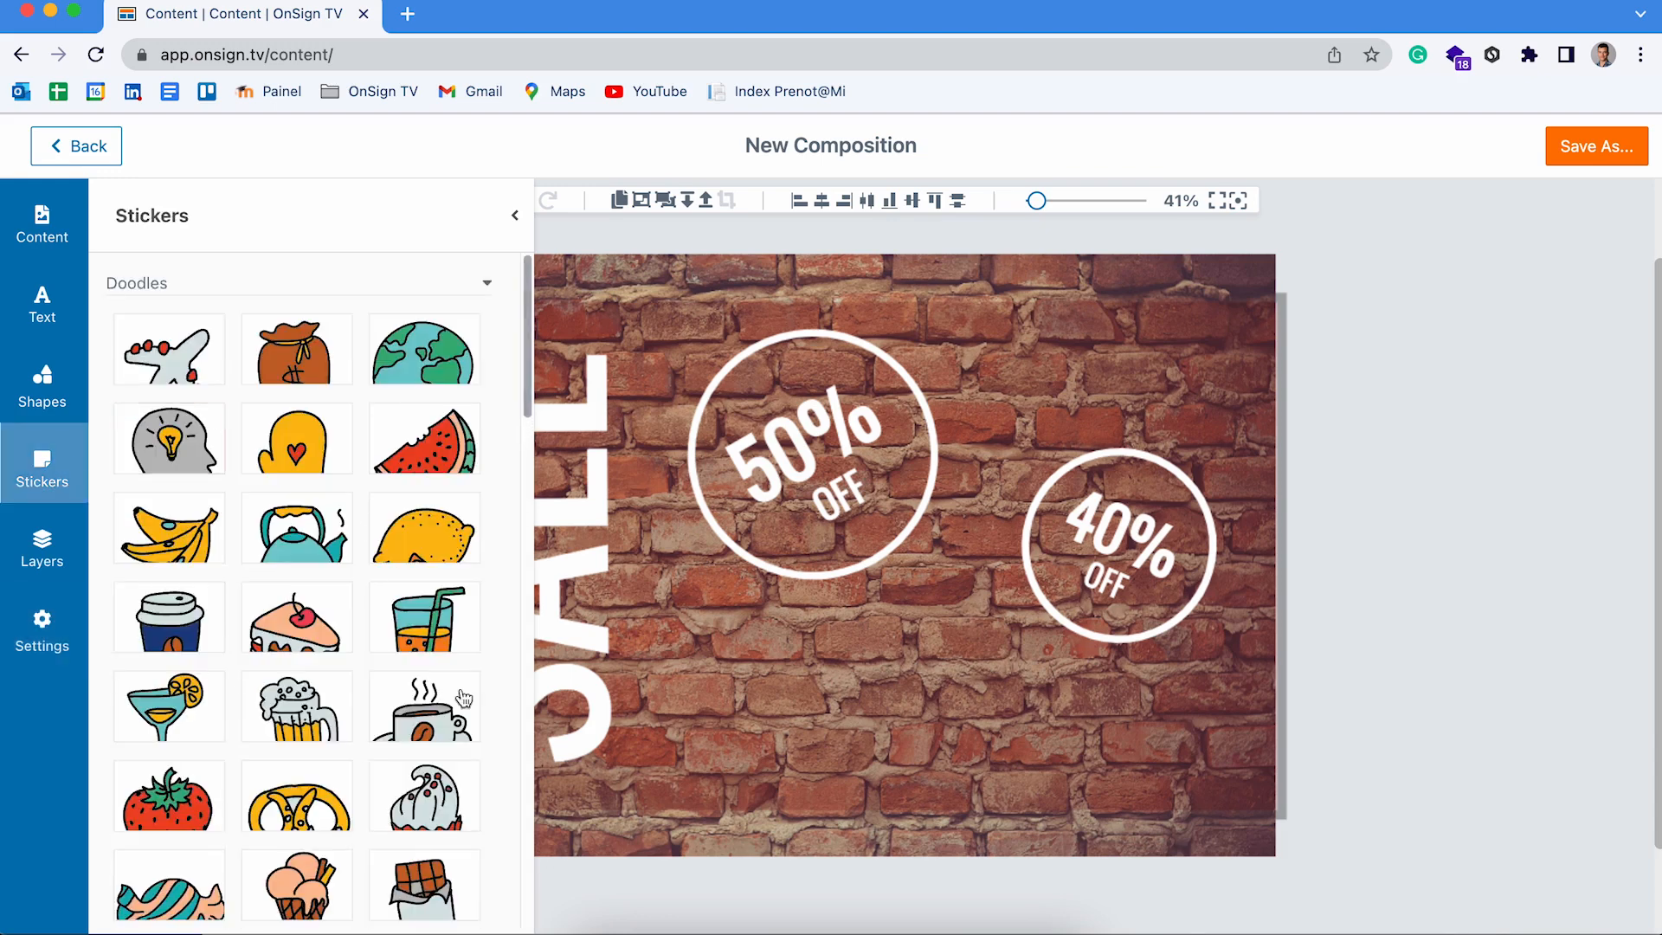
scroll(176, 481, "down", 10)
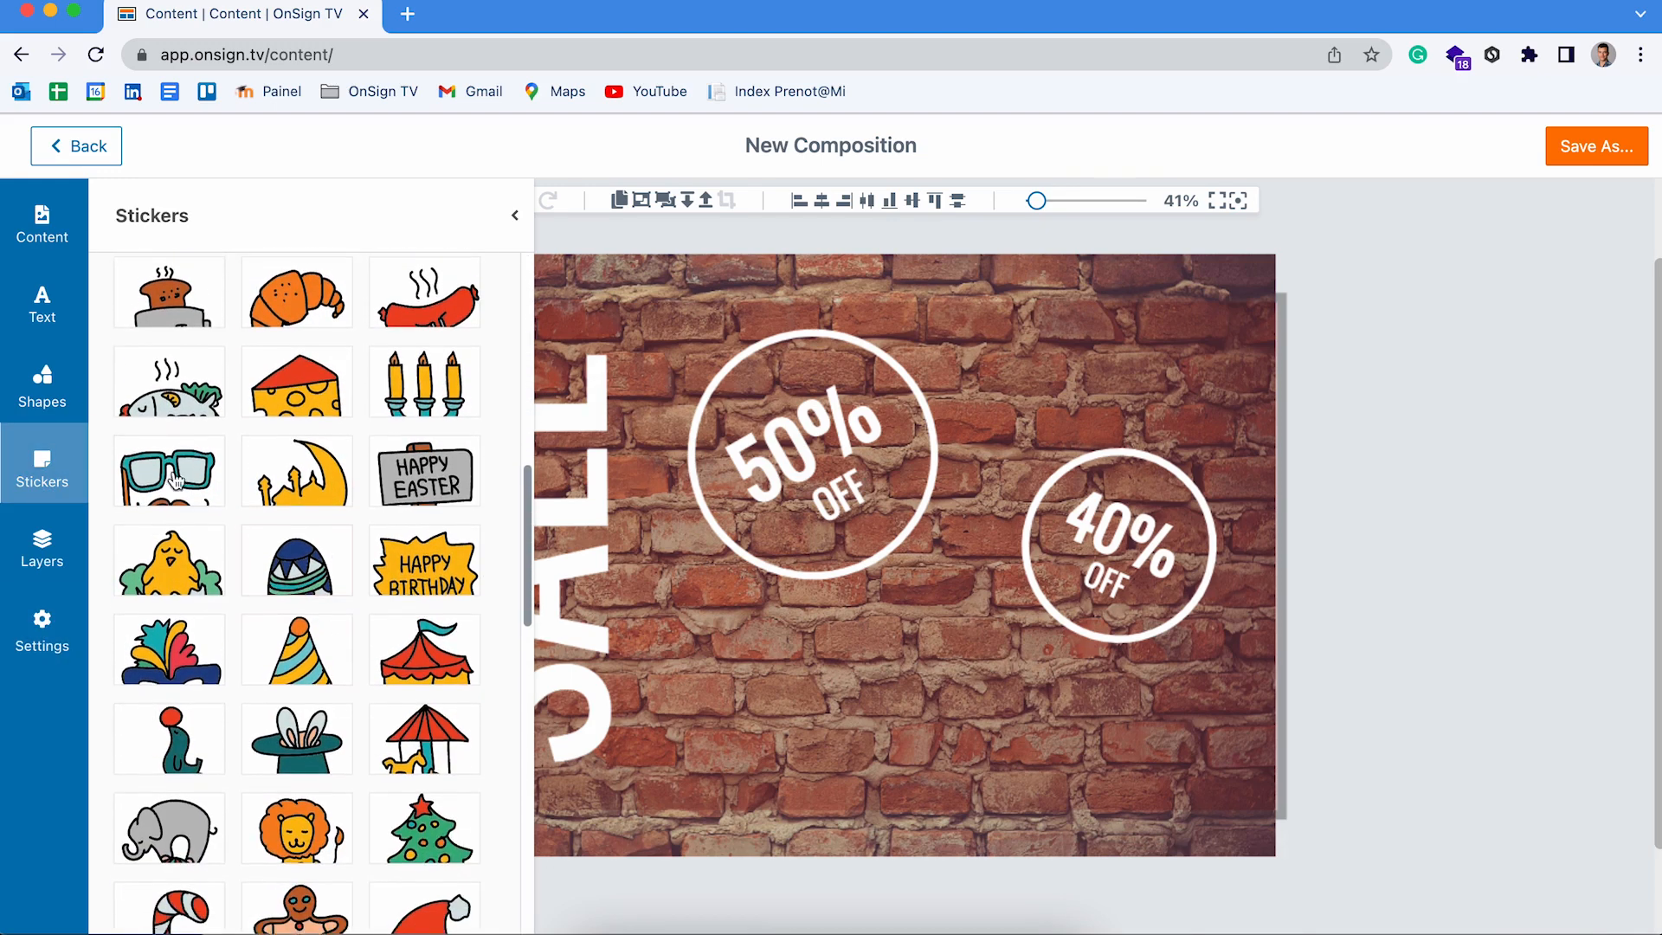
Step: Add a rectangle and resize it to a full-width strip about 1935 × 163 px along the bottom edge of the composition
left_click(36, 397)
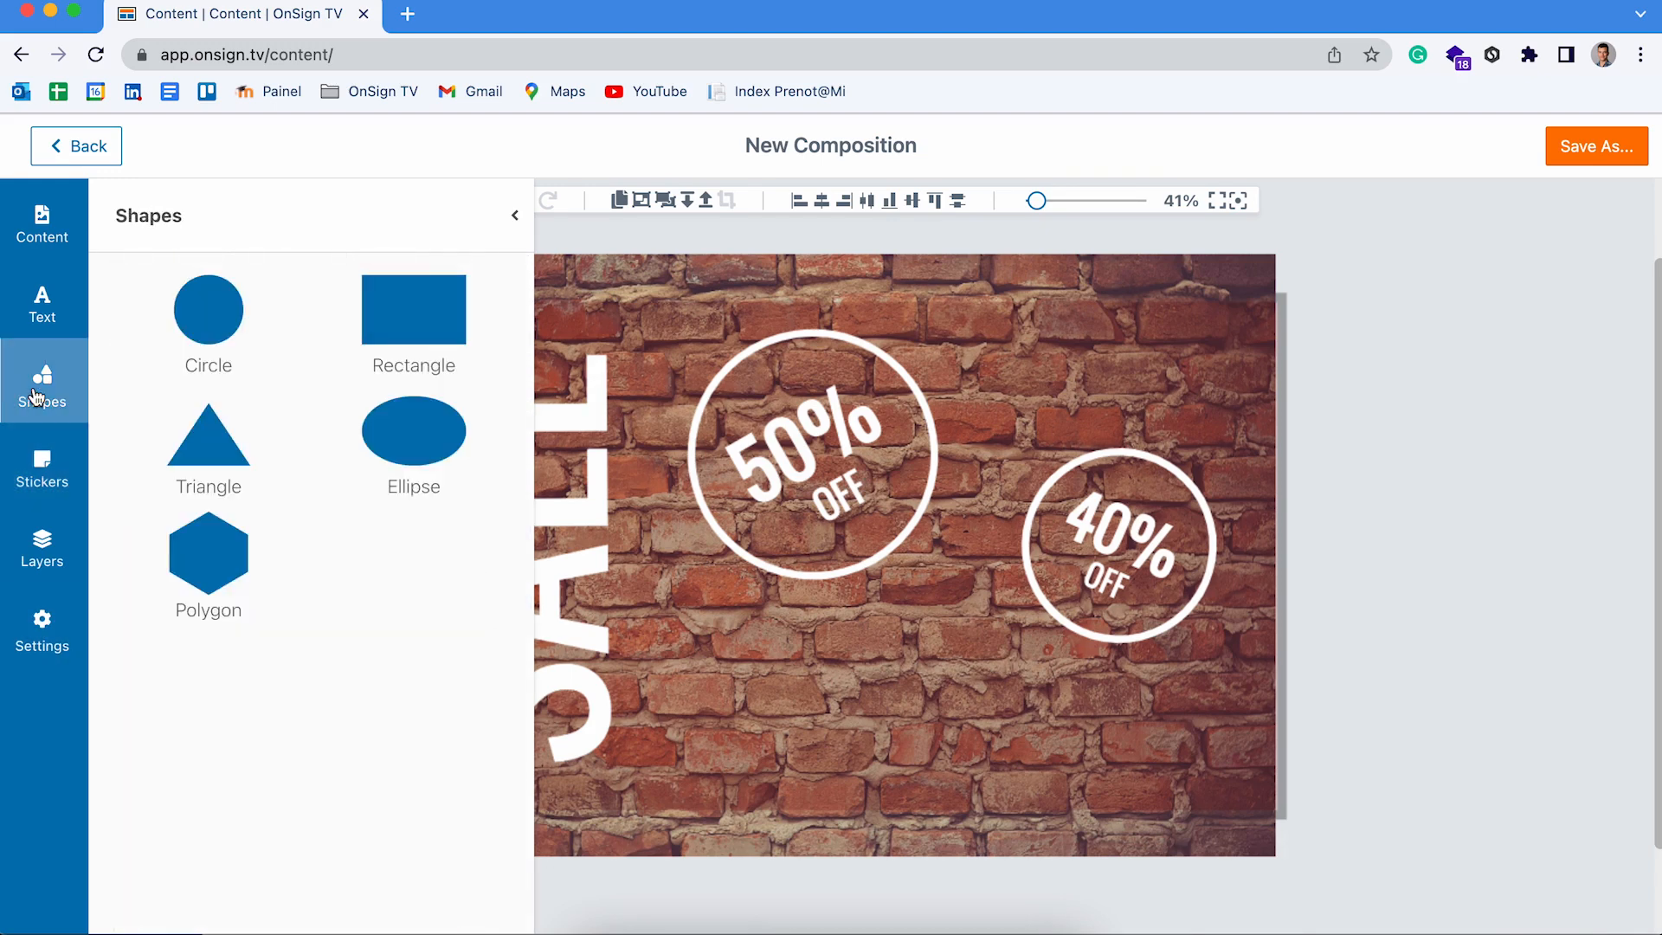
left_click(439, 345)
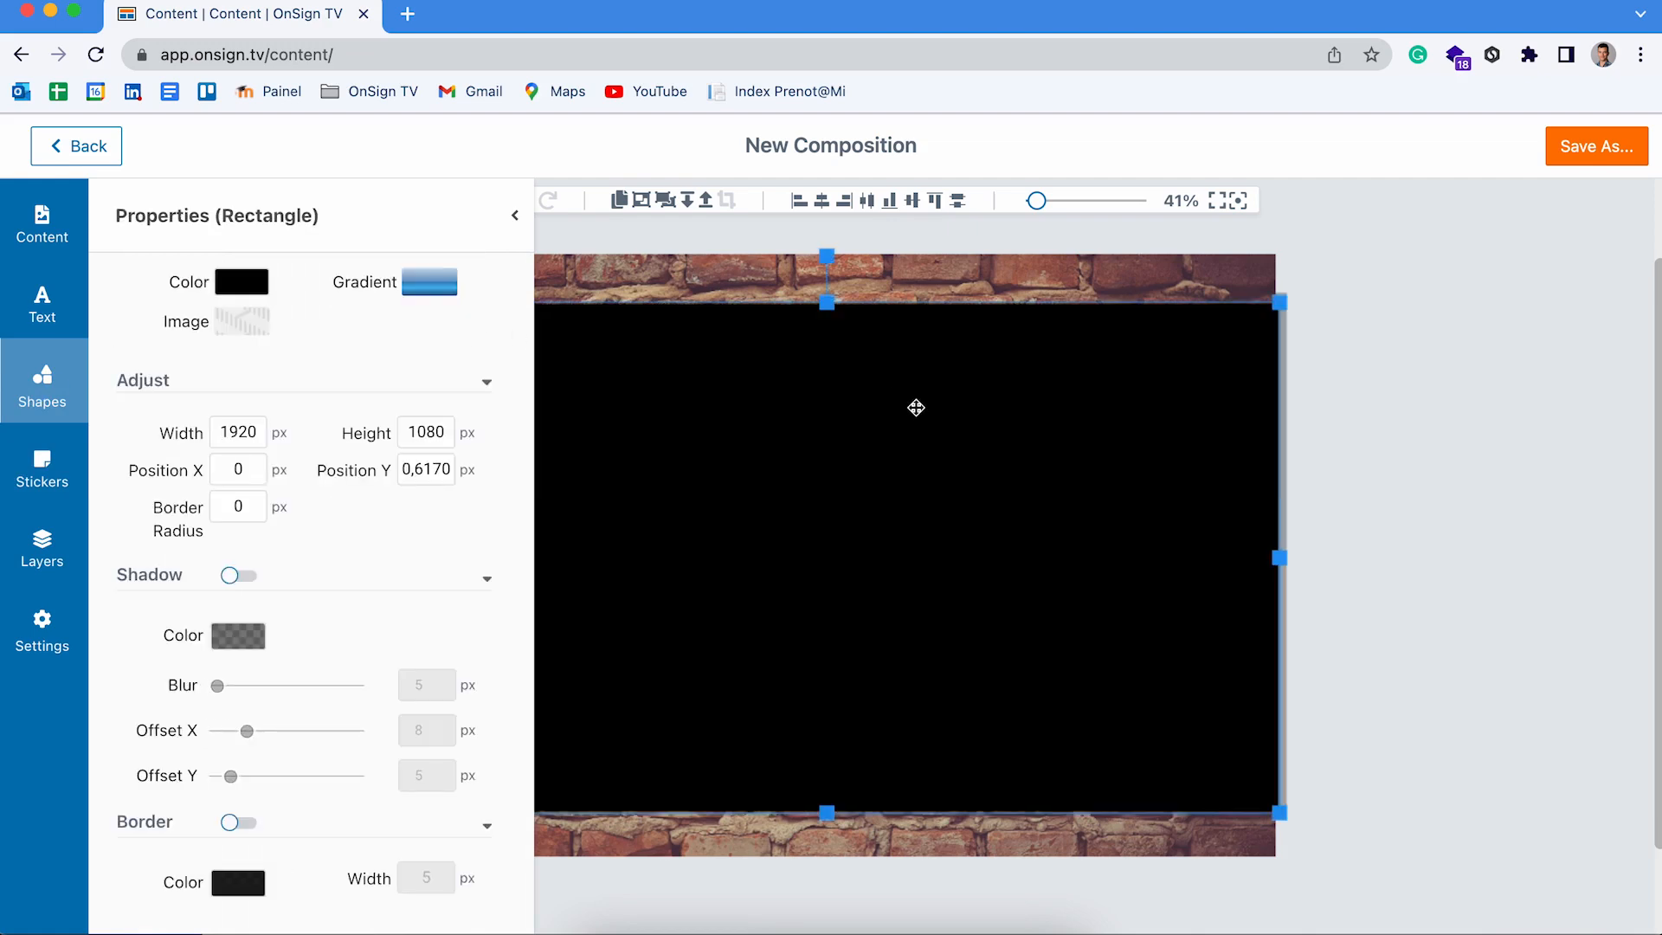
left_click(514, 215)
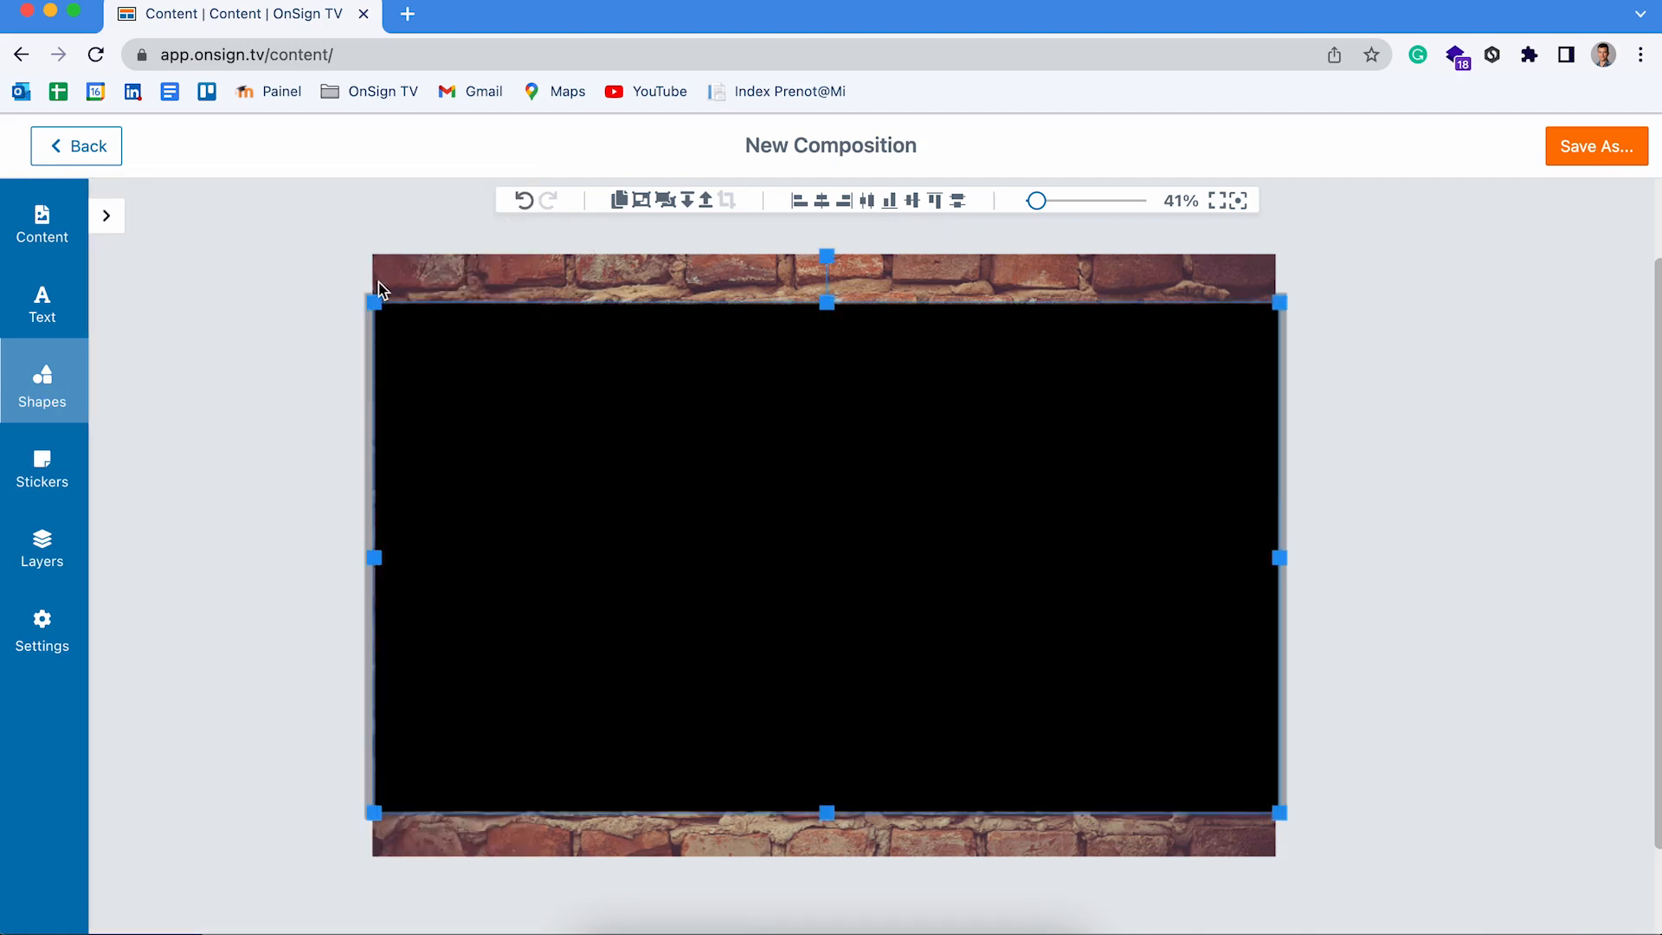
left_click_drag(373, 297, 790, 538)
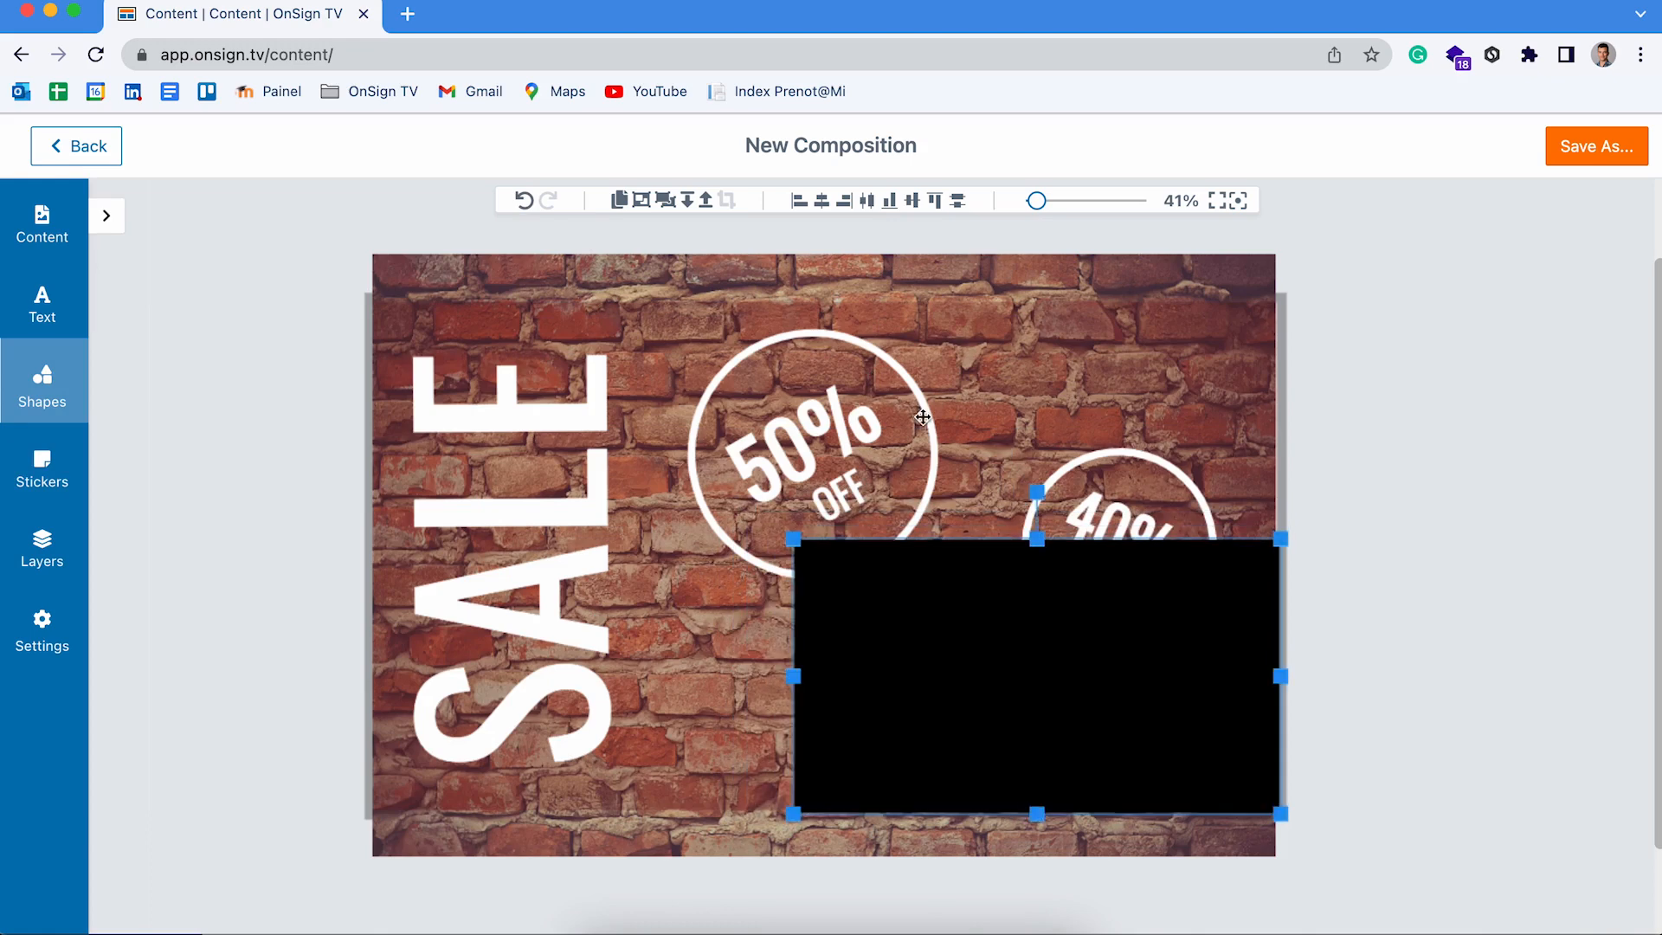
left_click_drag(1028, 653, 912, 690)
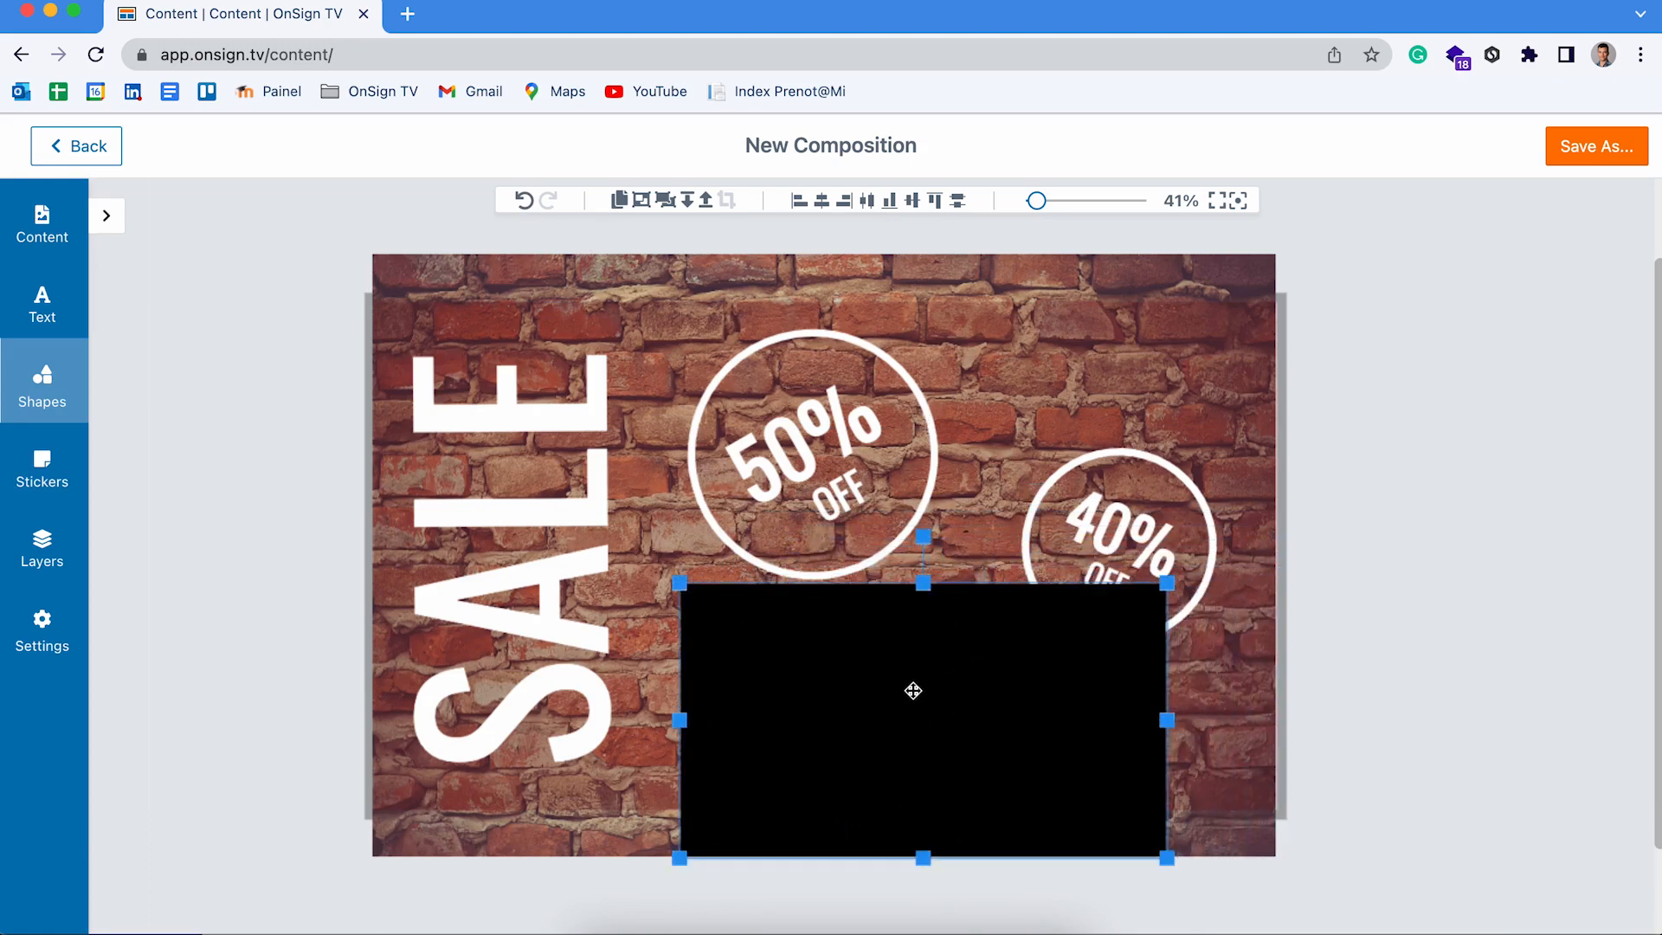
left_click_drag(923, 590, 923, 779)
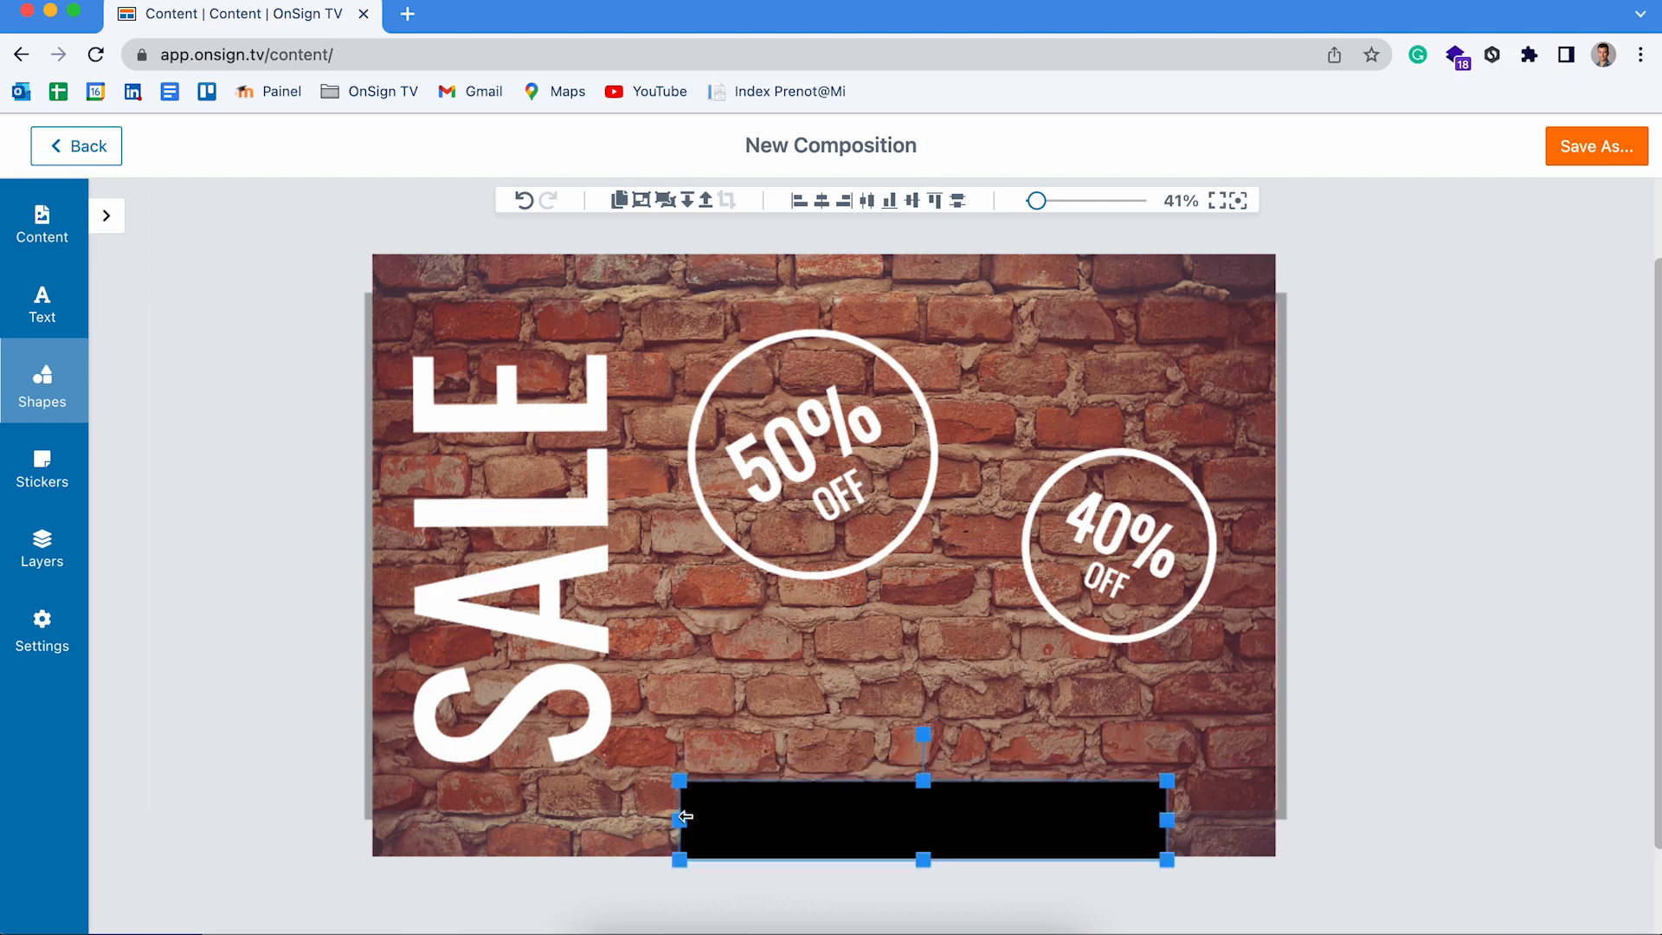
left_click_drag(685, 817, 368, 820)
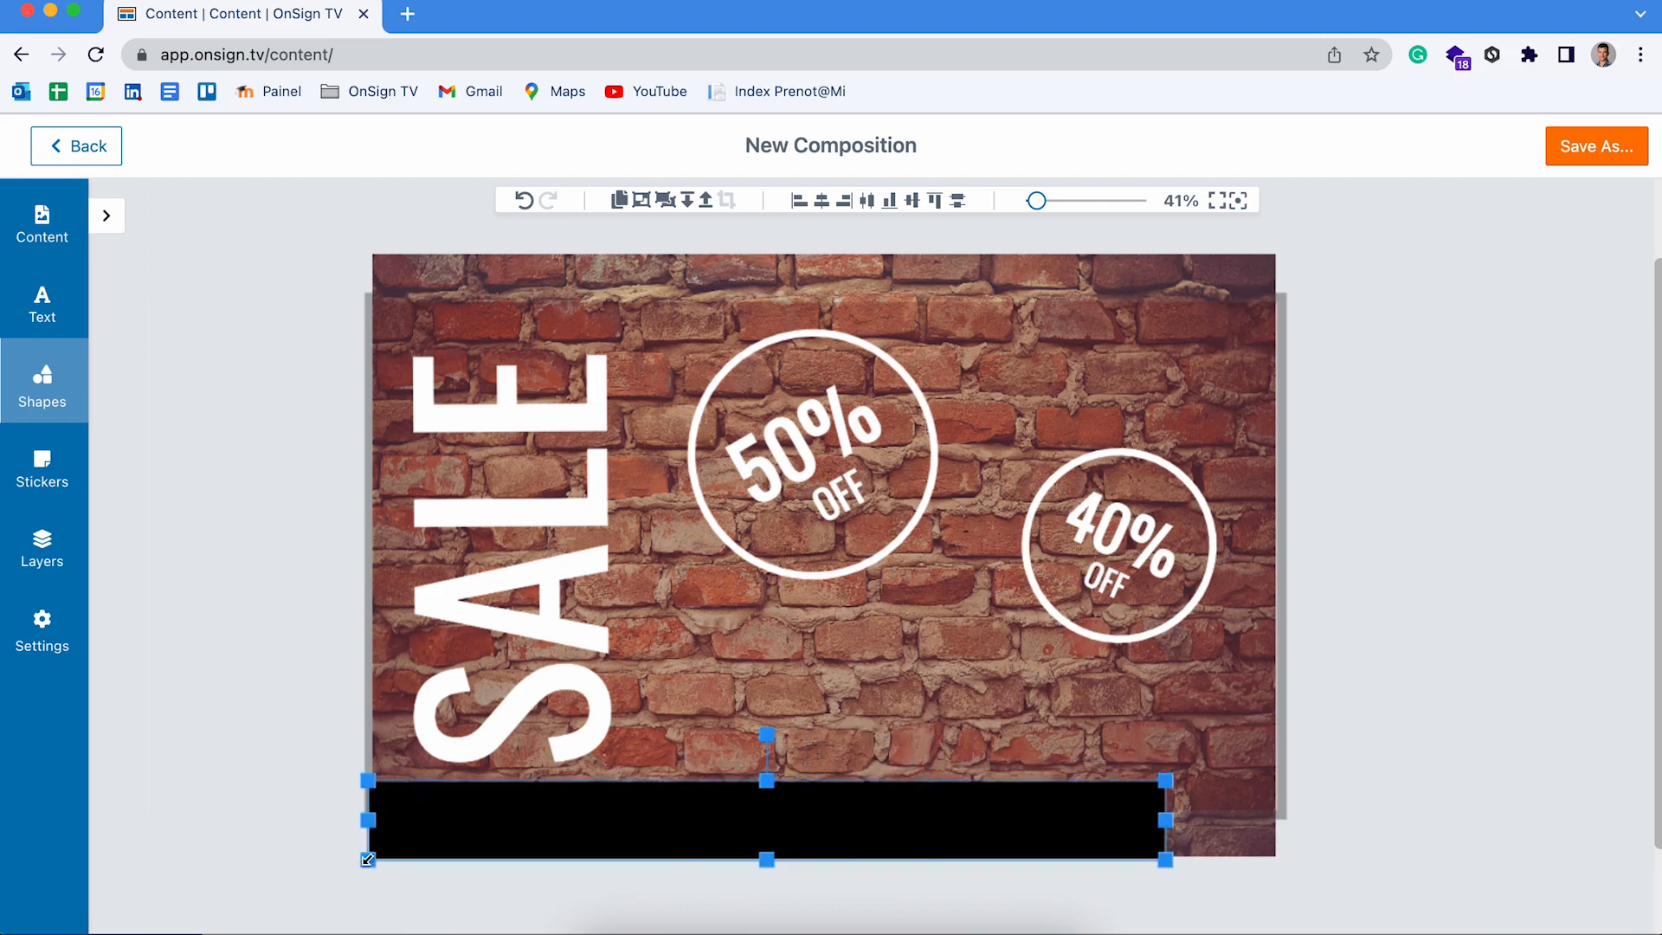
left_click_drag(1165, 820, 1282, 822)
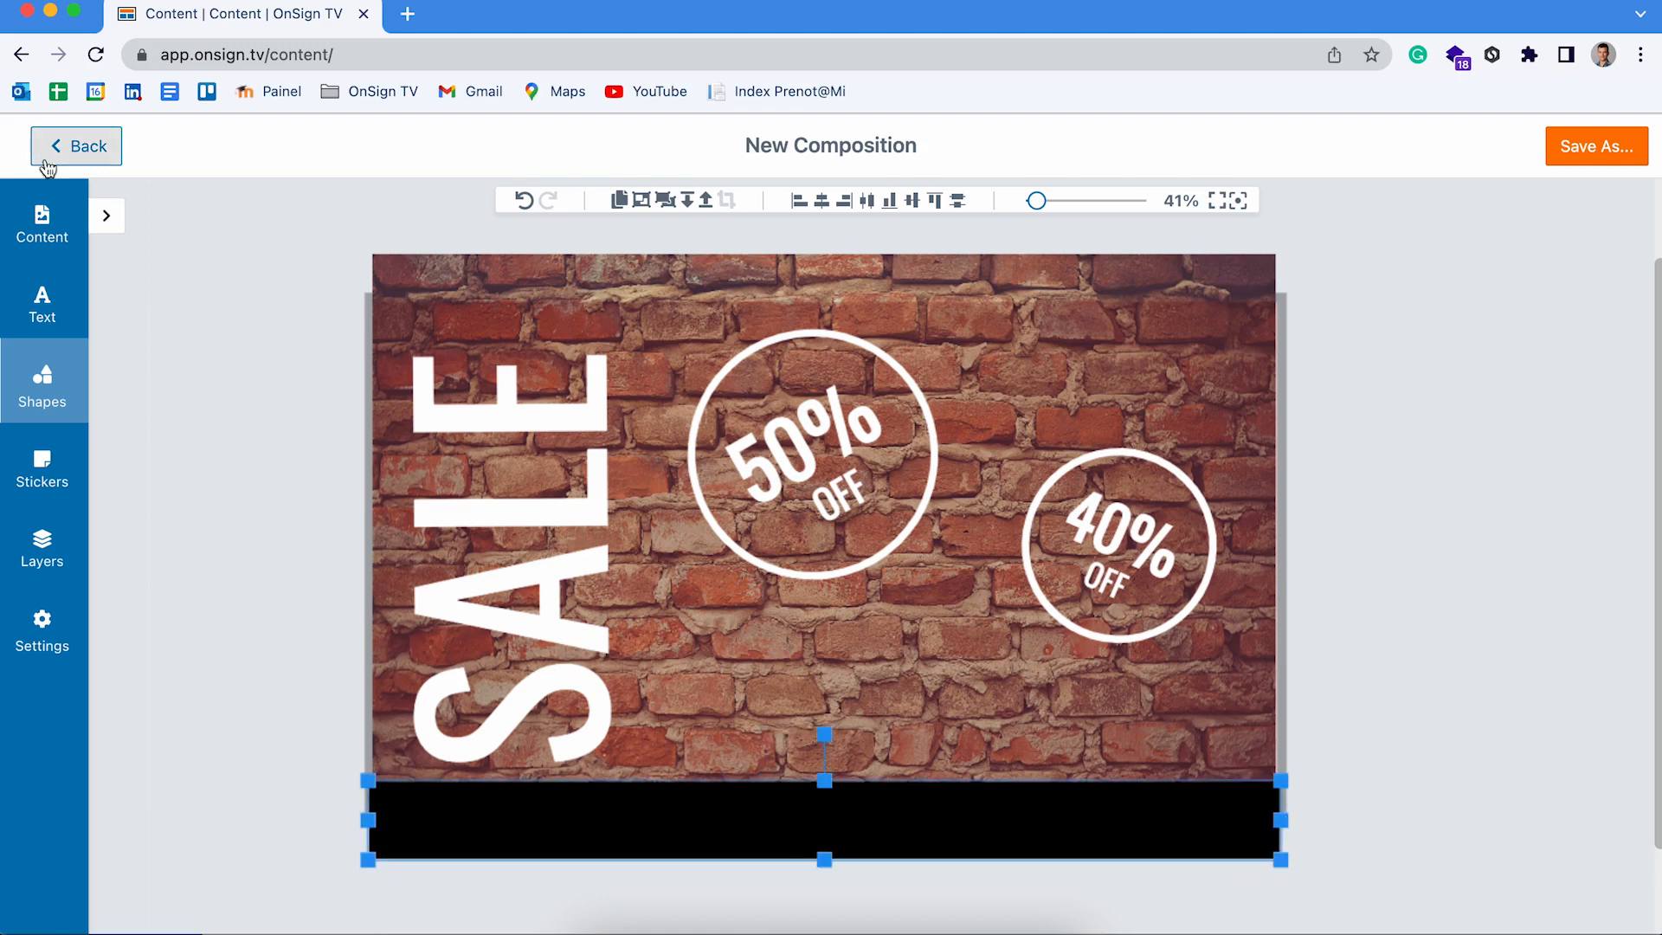
Step: Set the fill color of the bottom strip rectangle to white (#ffffff)
left_click(107, 214)
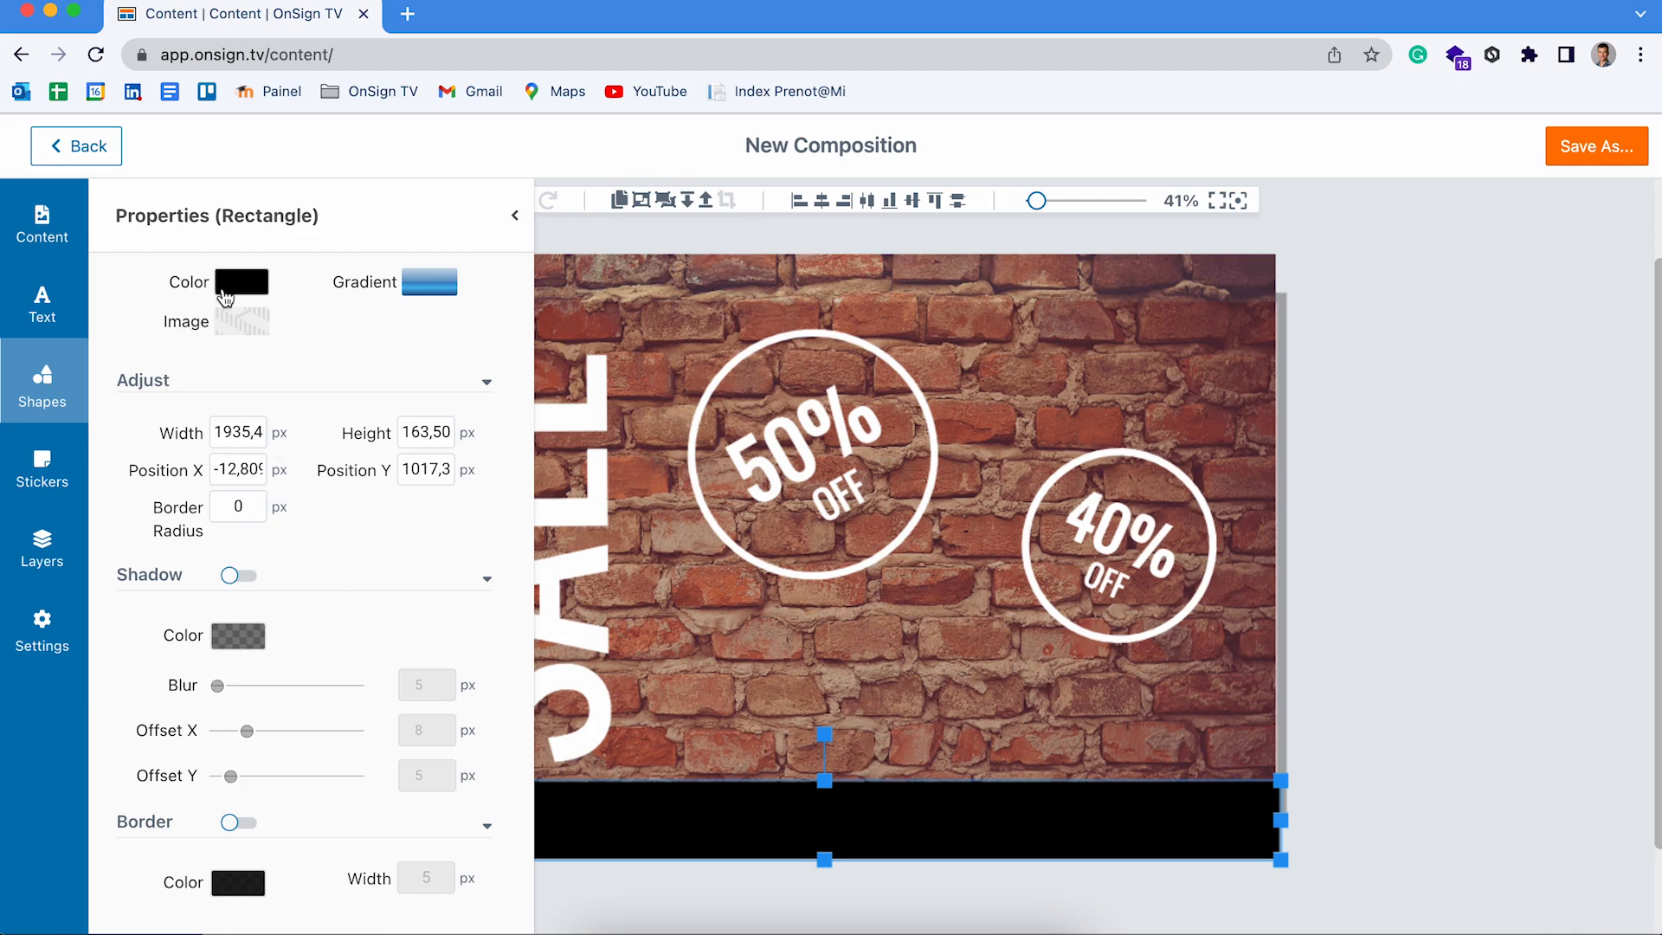
left_click(226, 296)
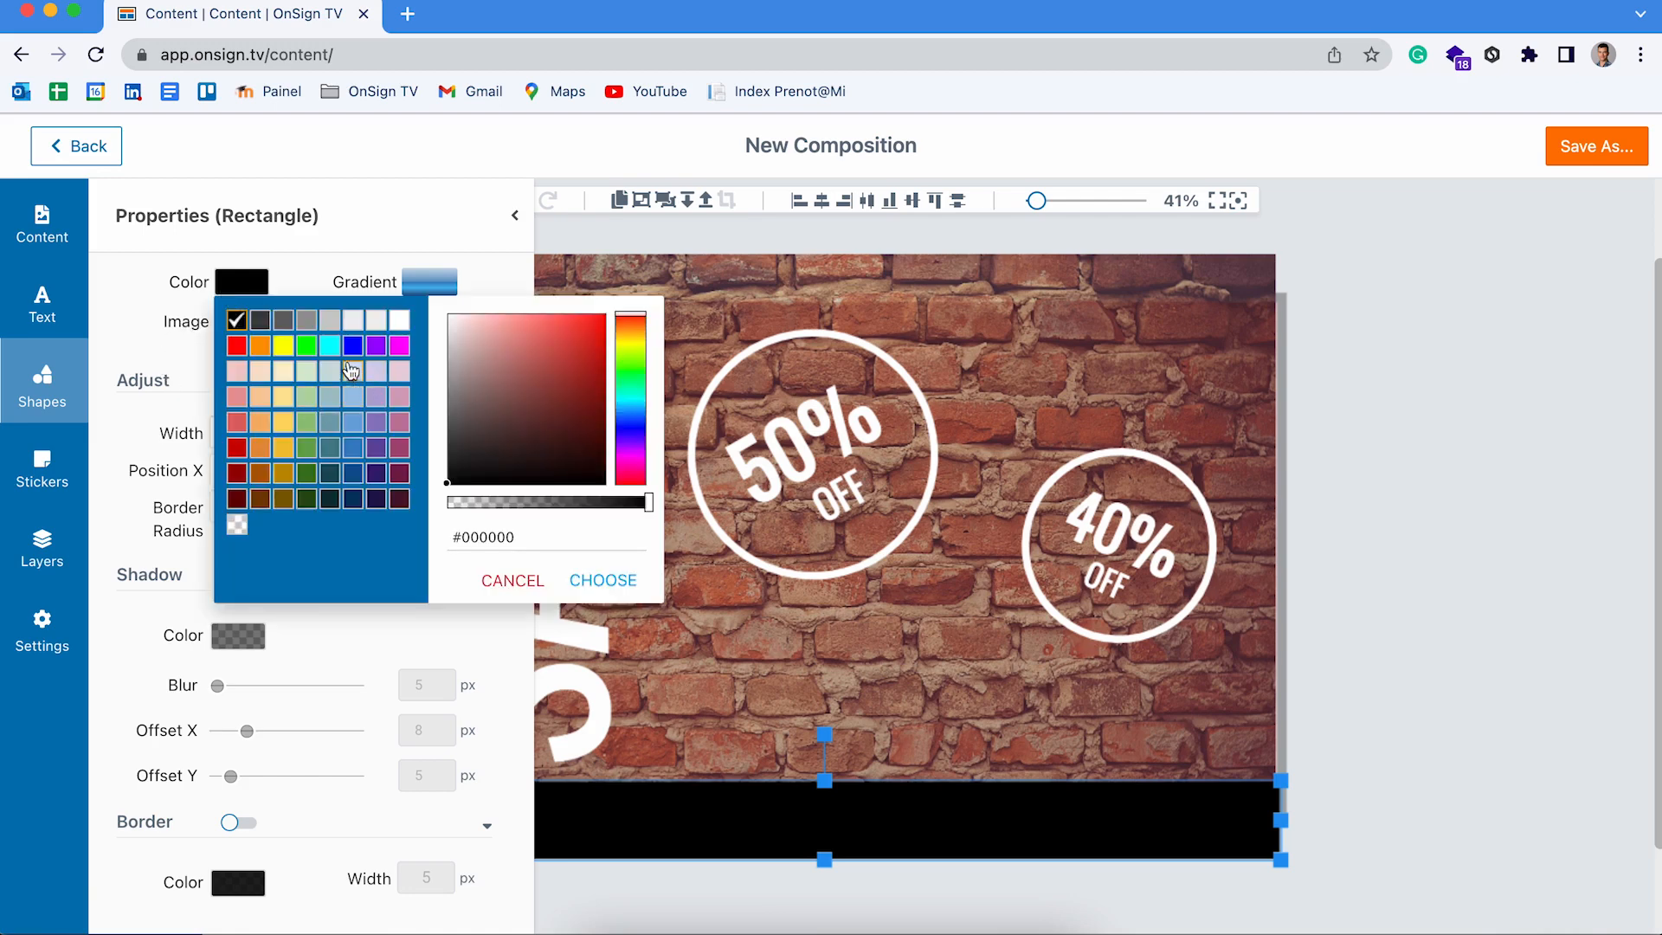
left_click(352, 319)
left_click(376, 320)
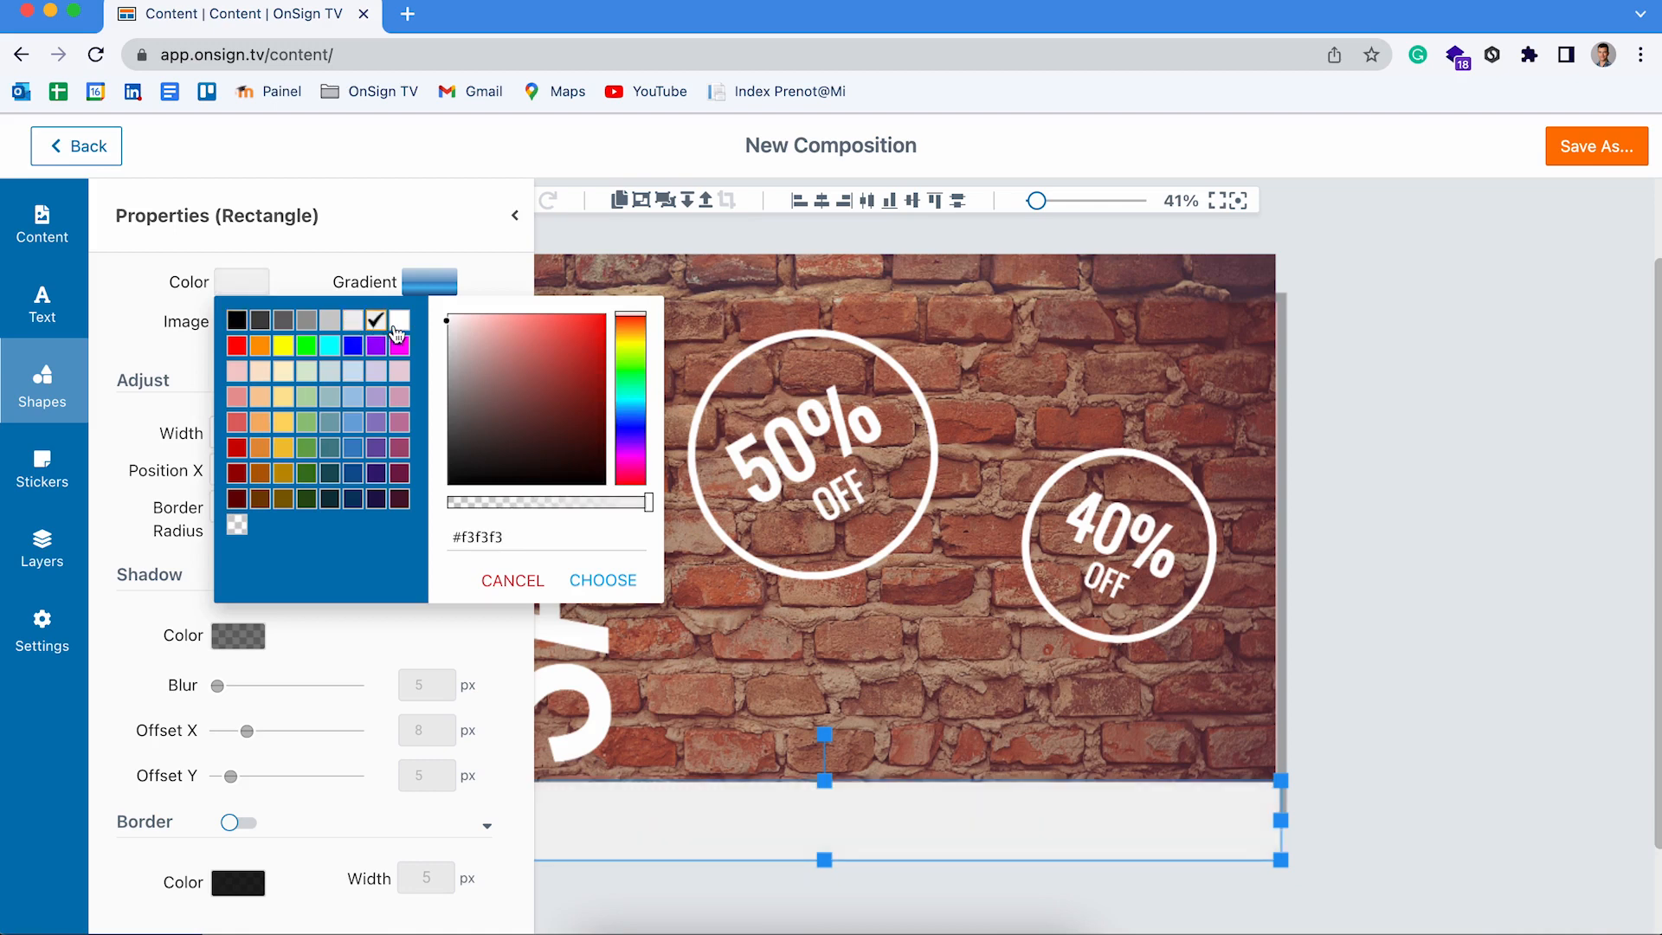
left_click(398, 321)
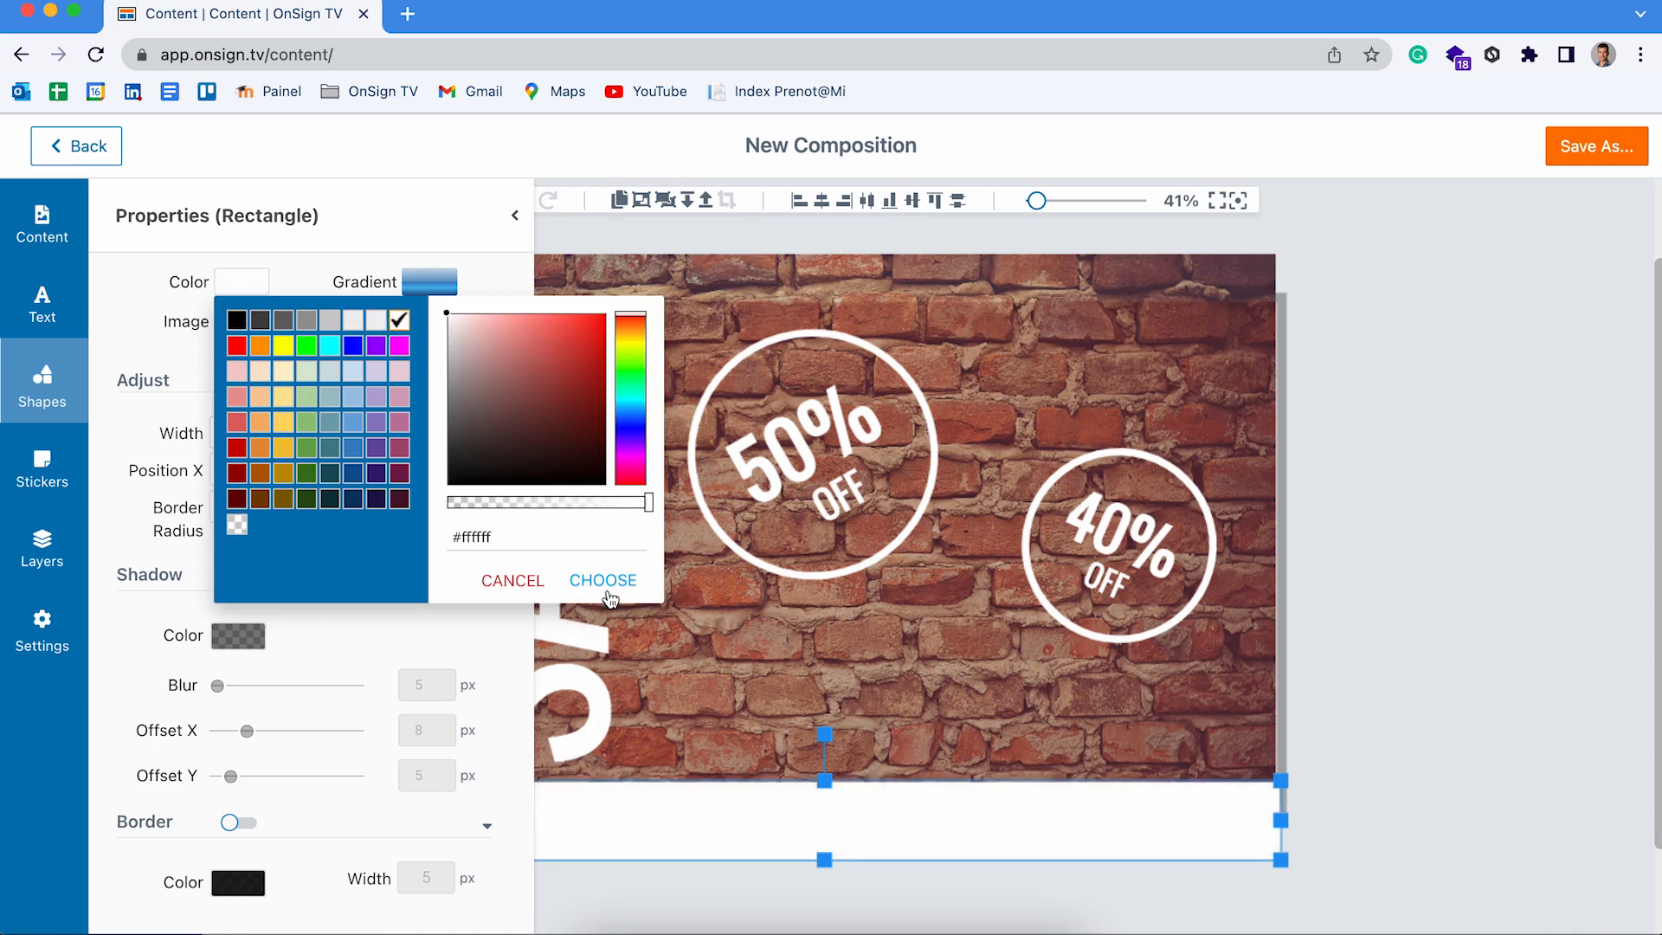
left_click(603, 581)
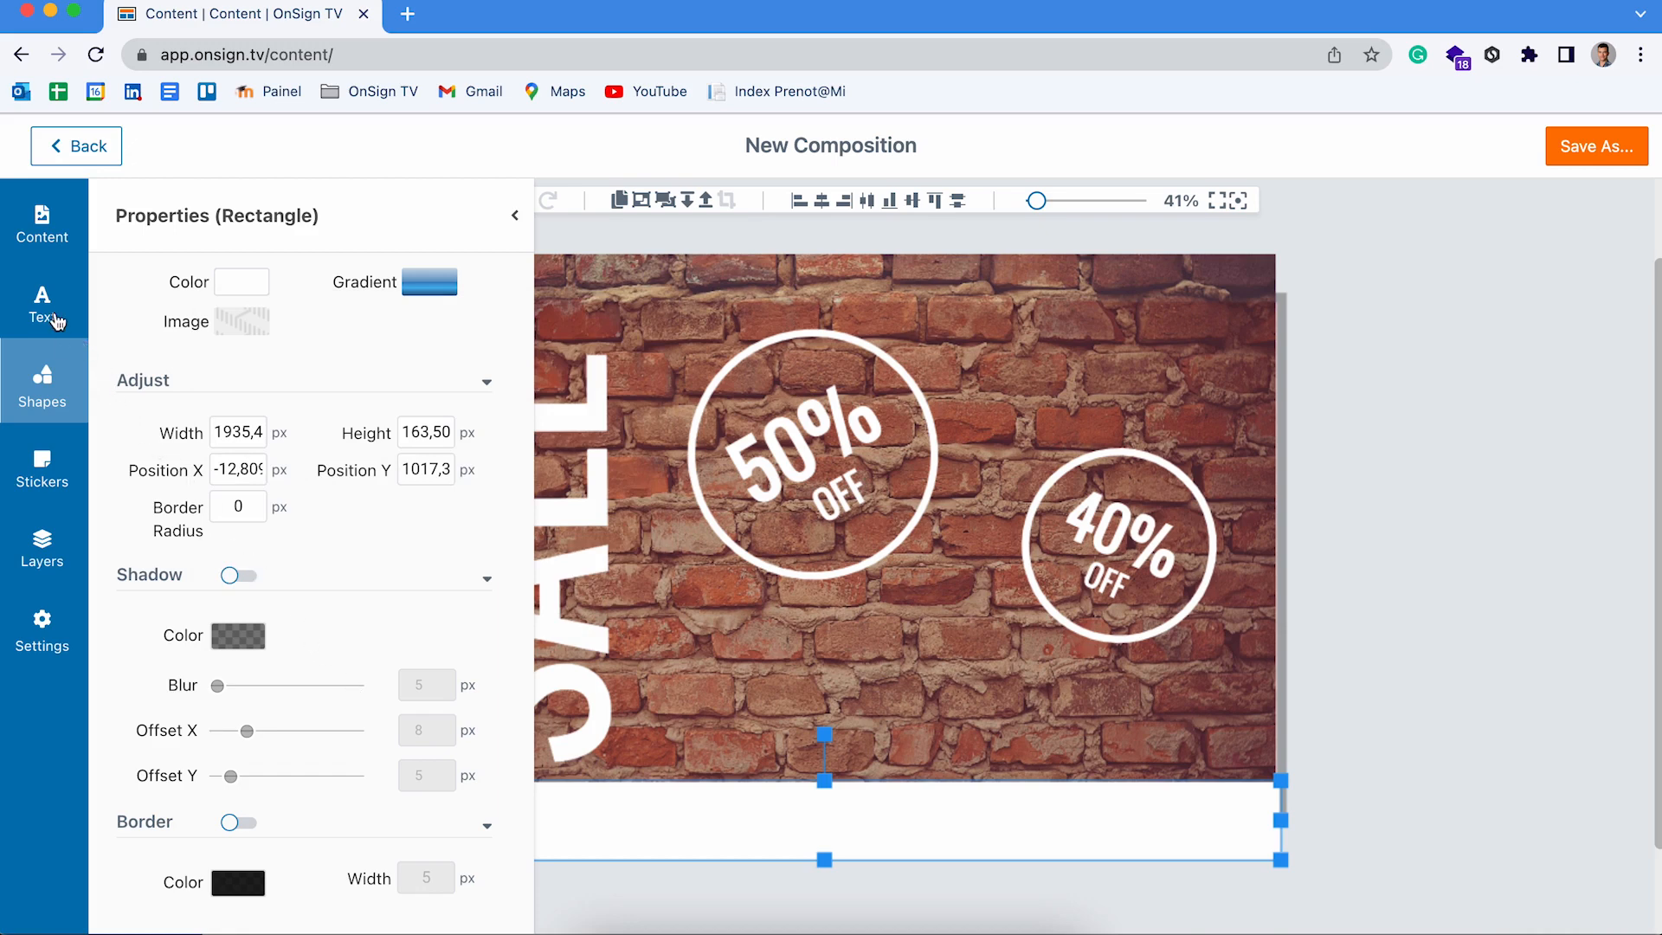
Step: Add a new text element in the Arvo font to the composition
left_click(57, 322)
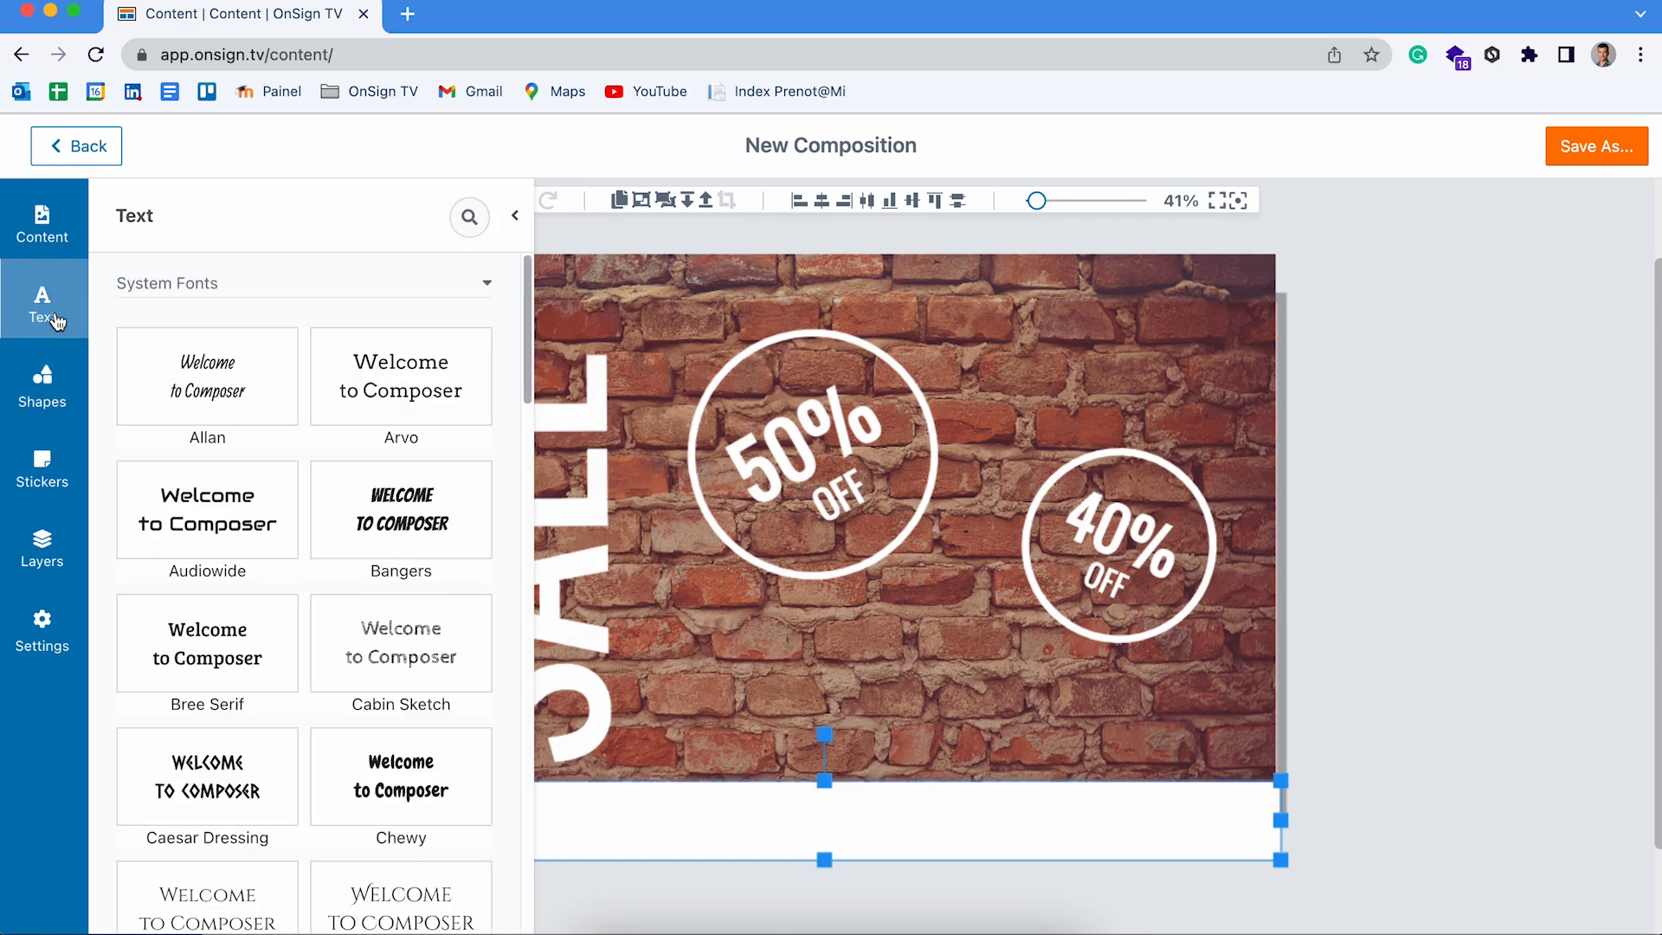
left_click(41, 385)
left_click(57, 323)
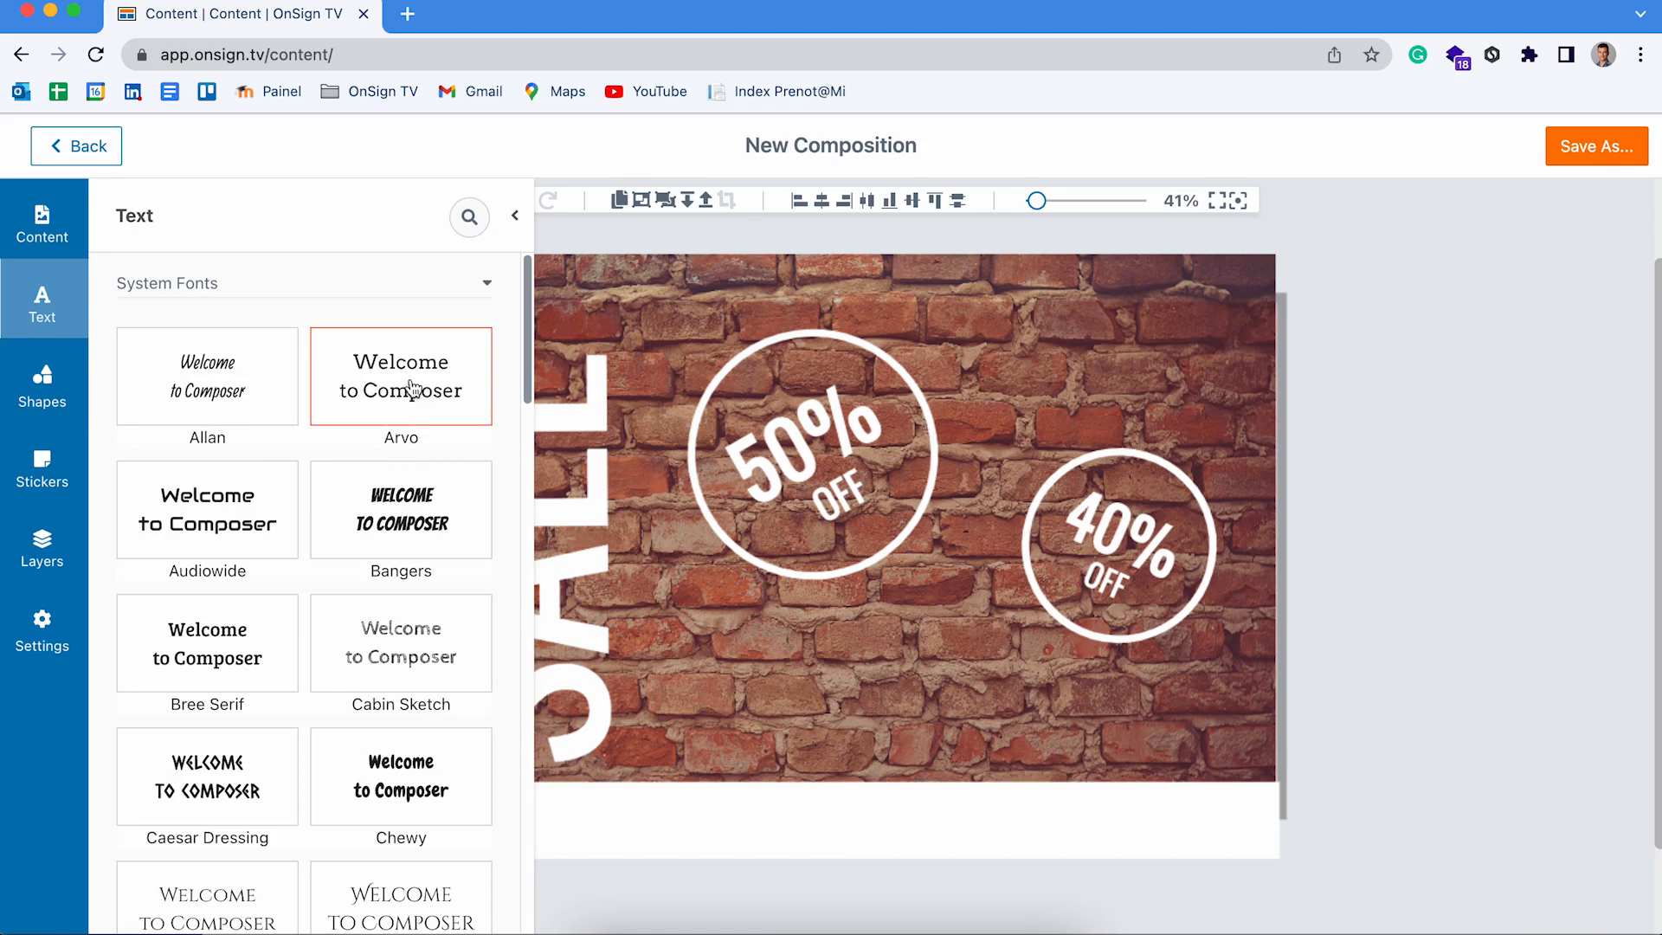
scroll(360, 638, "down", 4)
scroll(360, 686, "up", 4)
left_click(413, 404)
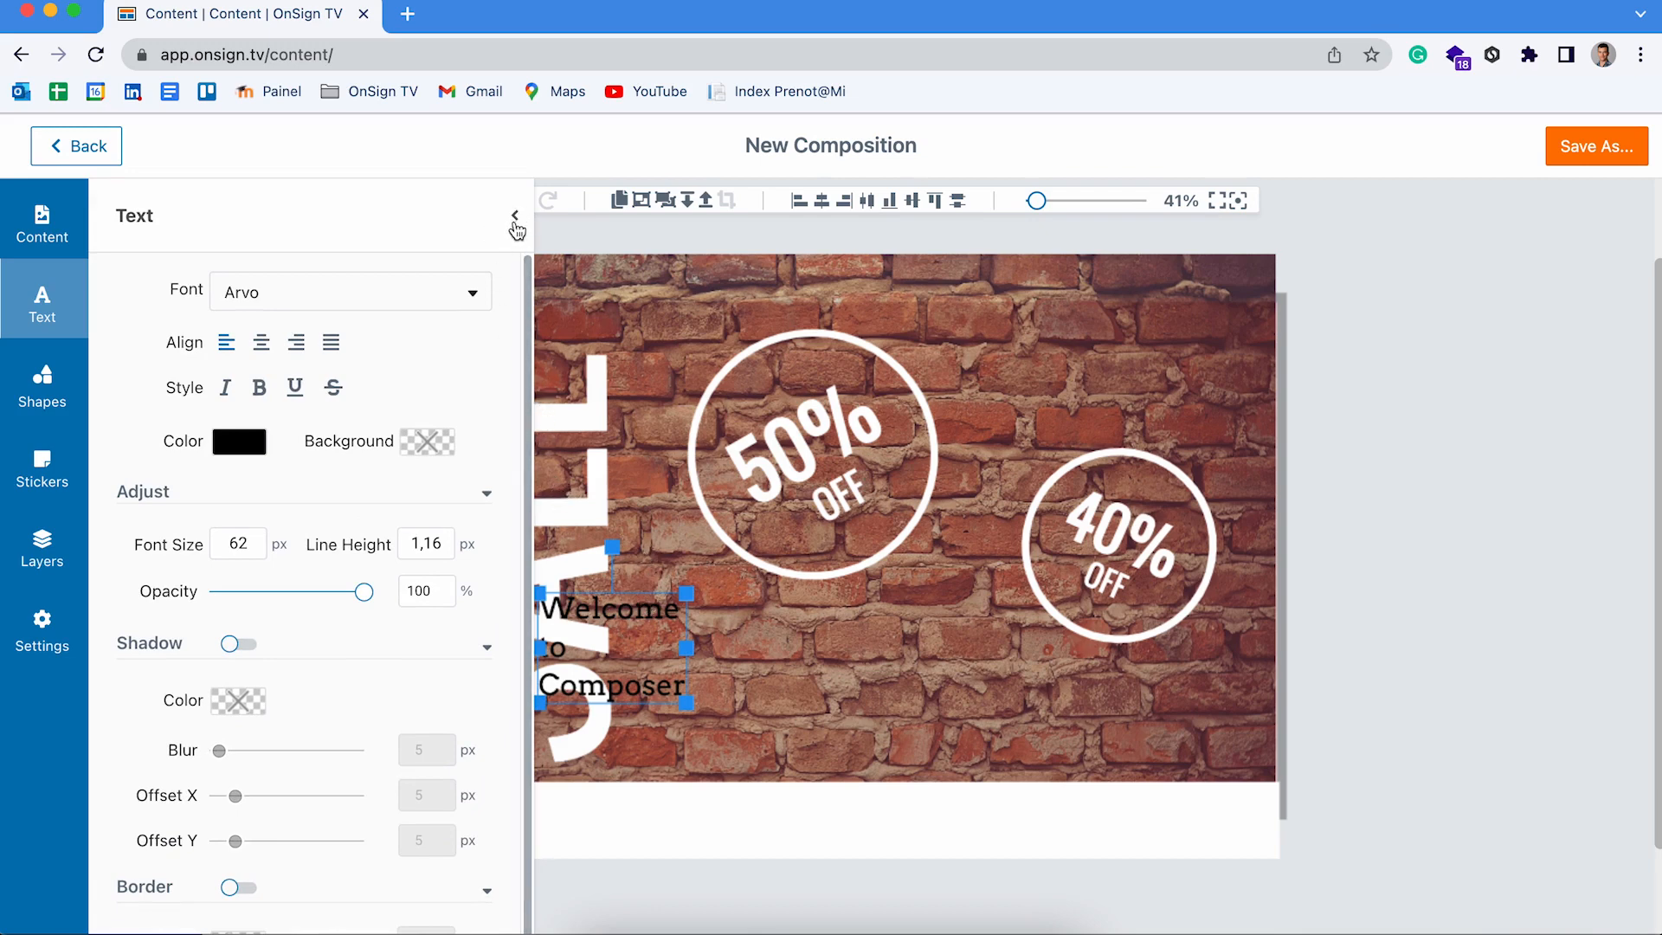
Step: Place the "Welcome to Composer" text on the white bottom strip as a single line and center it horizontally
left_click(515, 216)
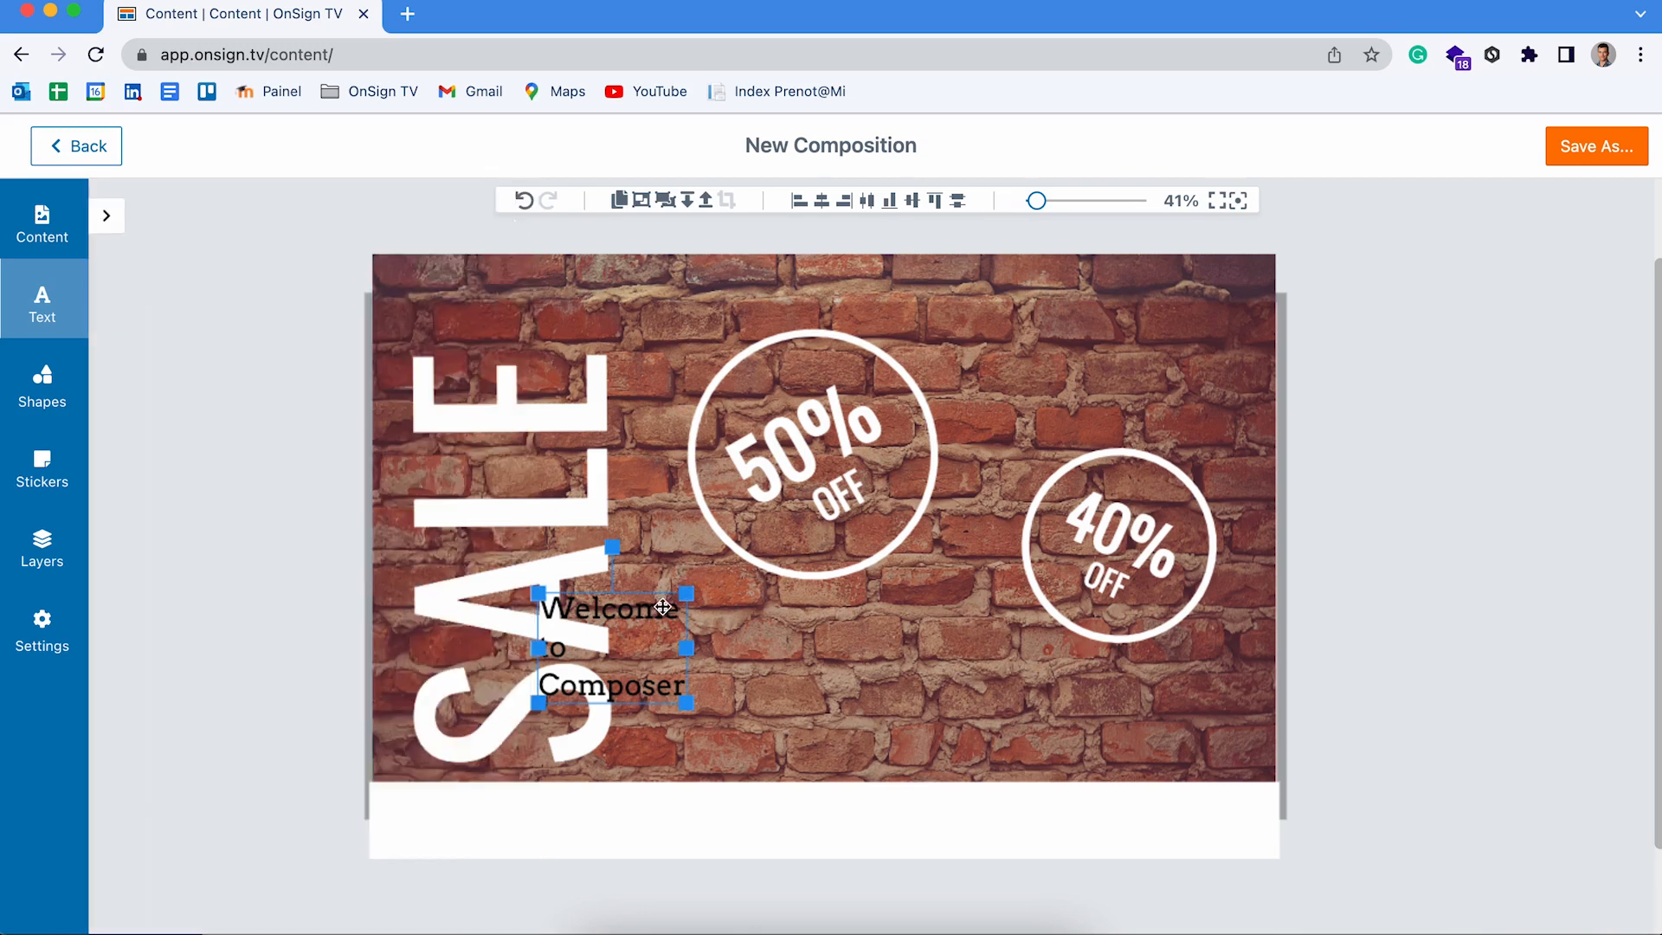
left_click_drag(652, 608, 947, 821)
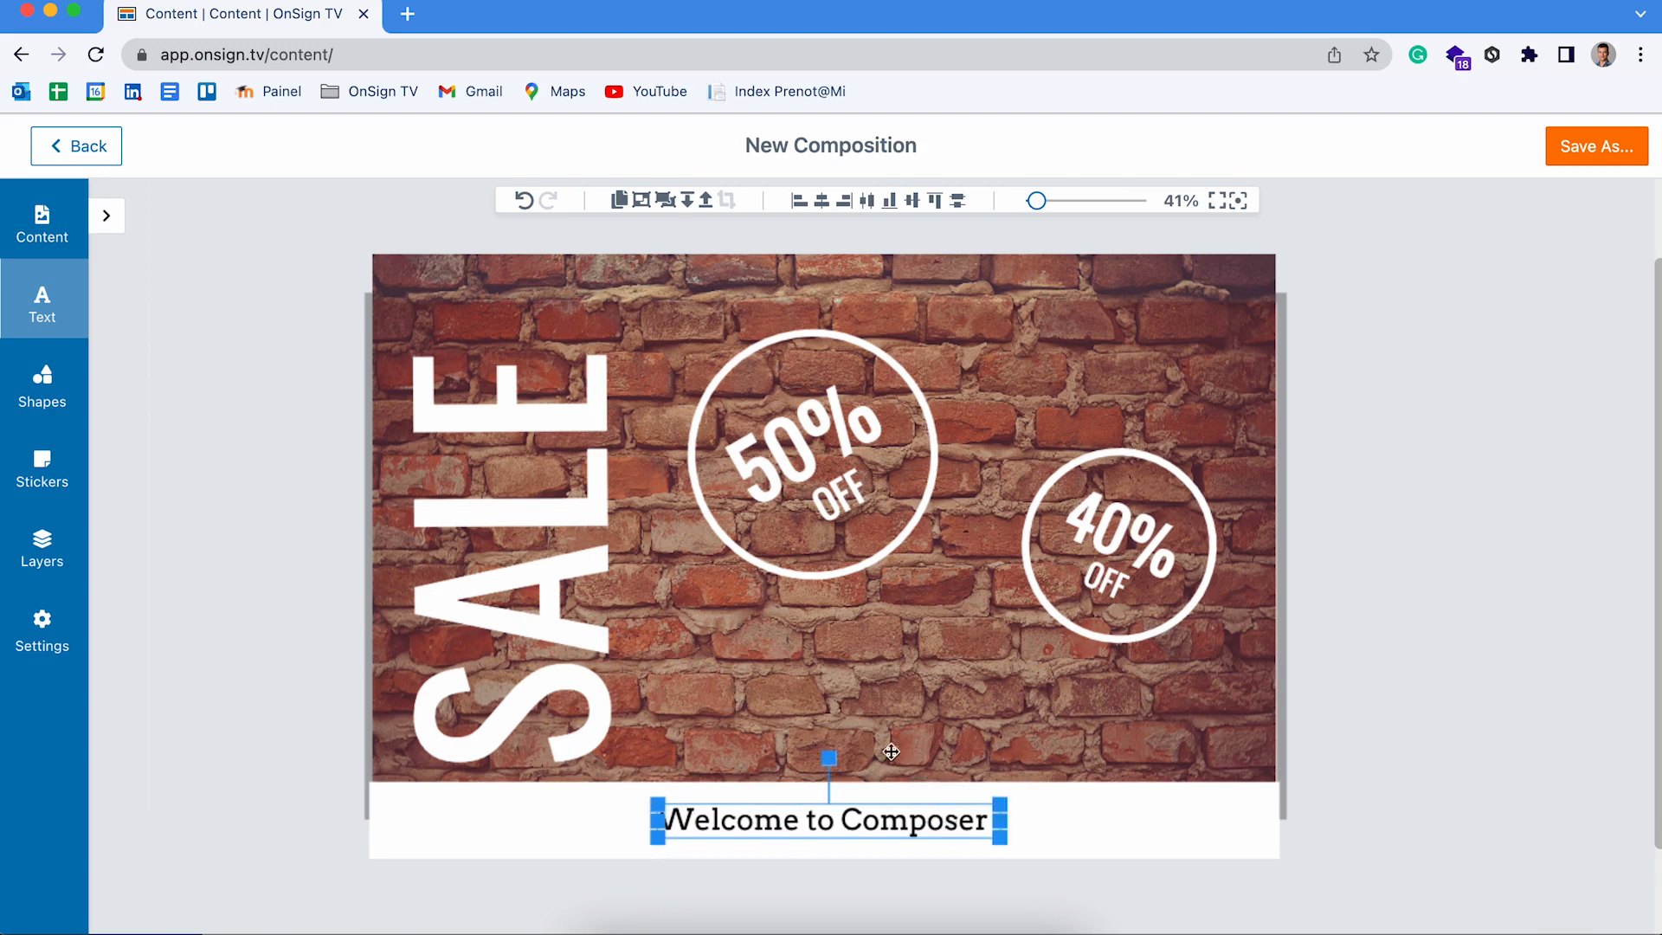
left_click(821, 207)
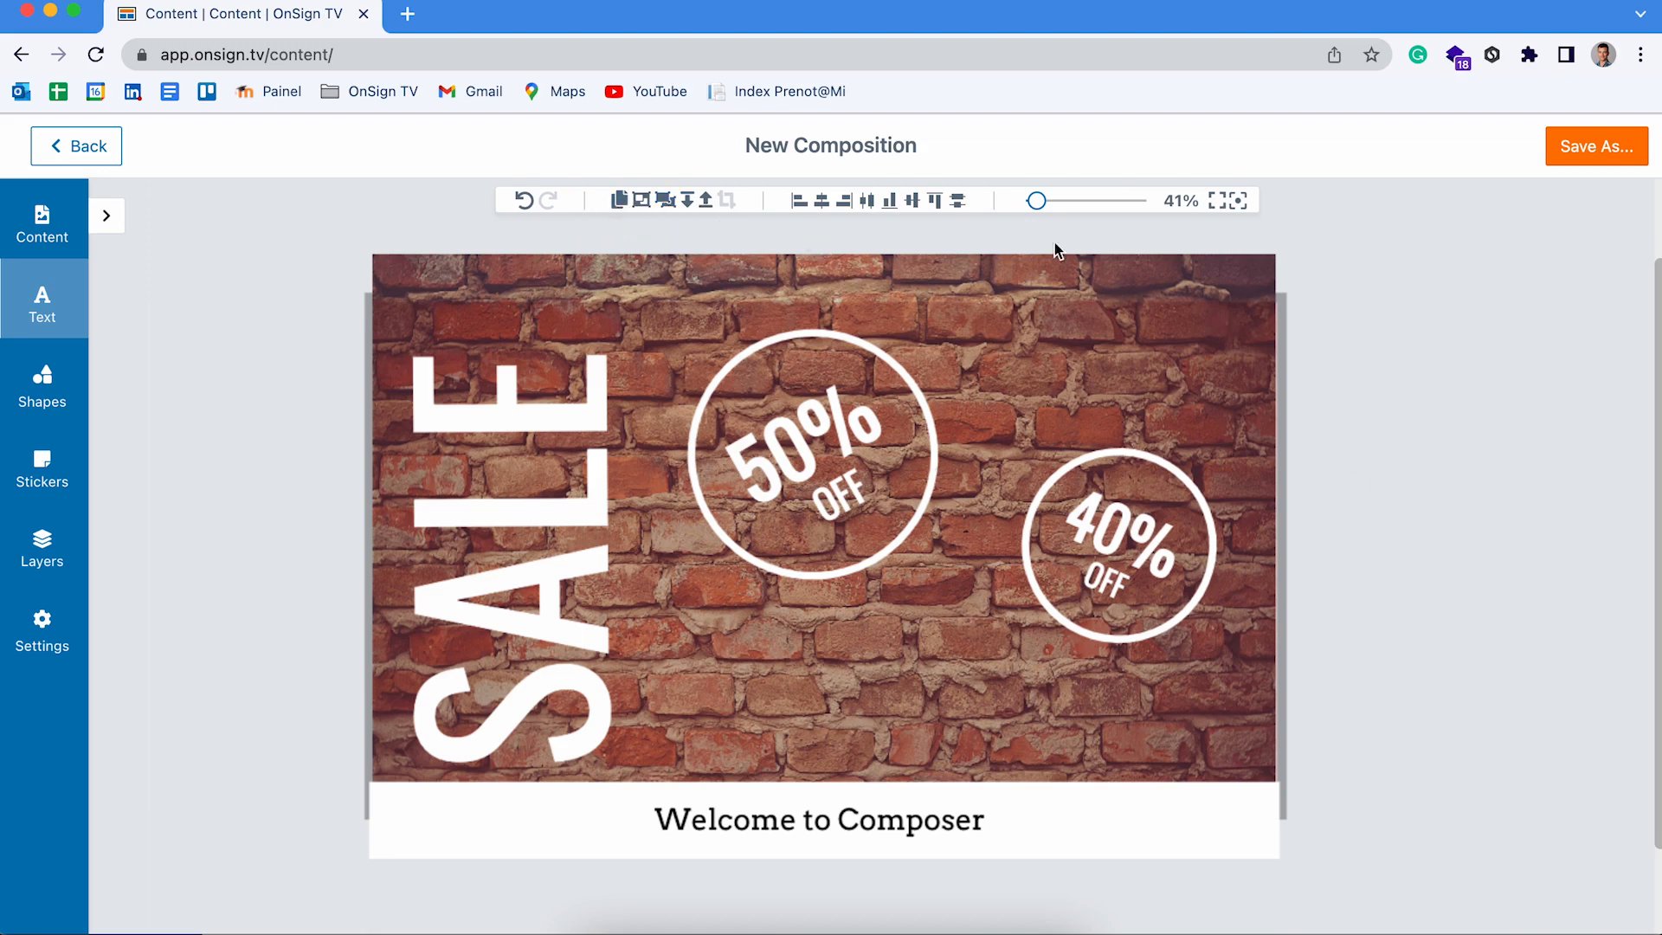
Step: Zoom the canvas to 42% and look over the folders and media available for the composition
left_click_drag(1036, 201, 1040, 210)
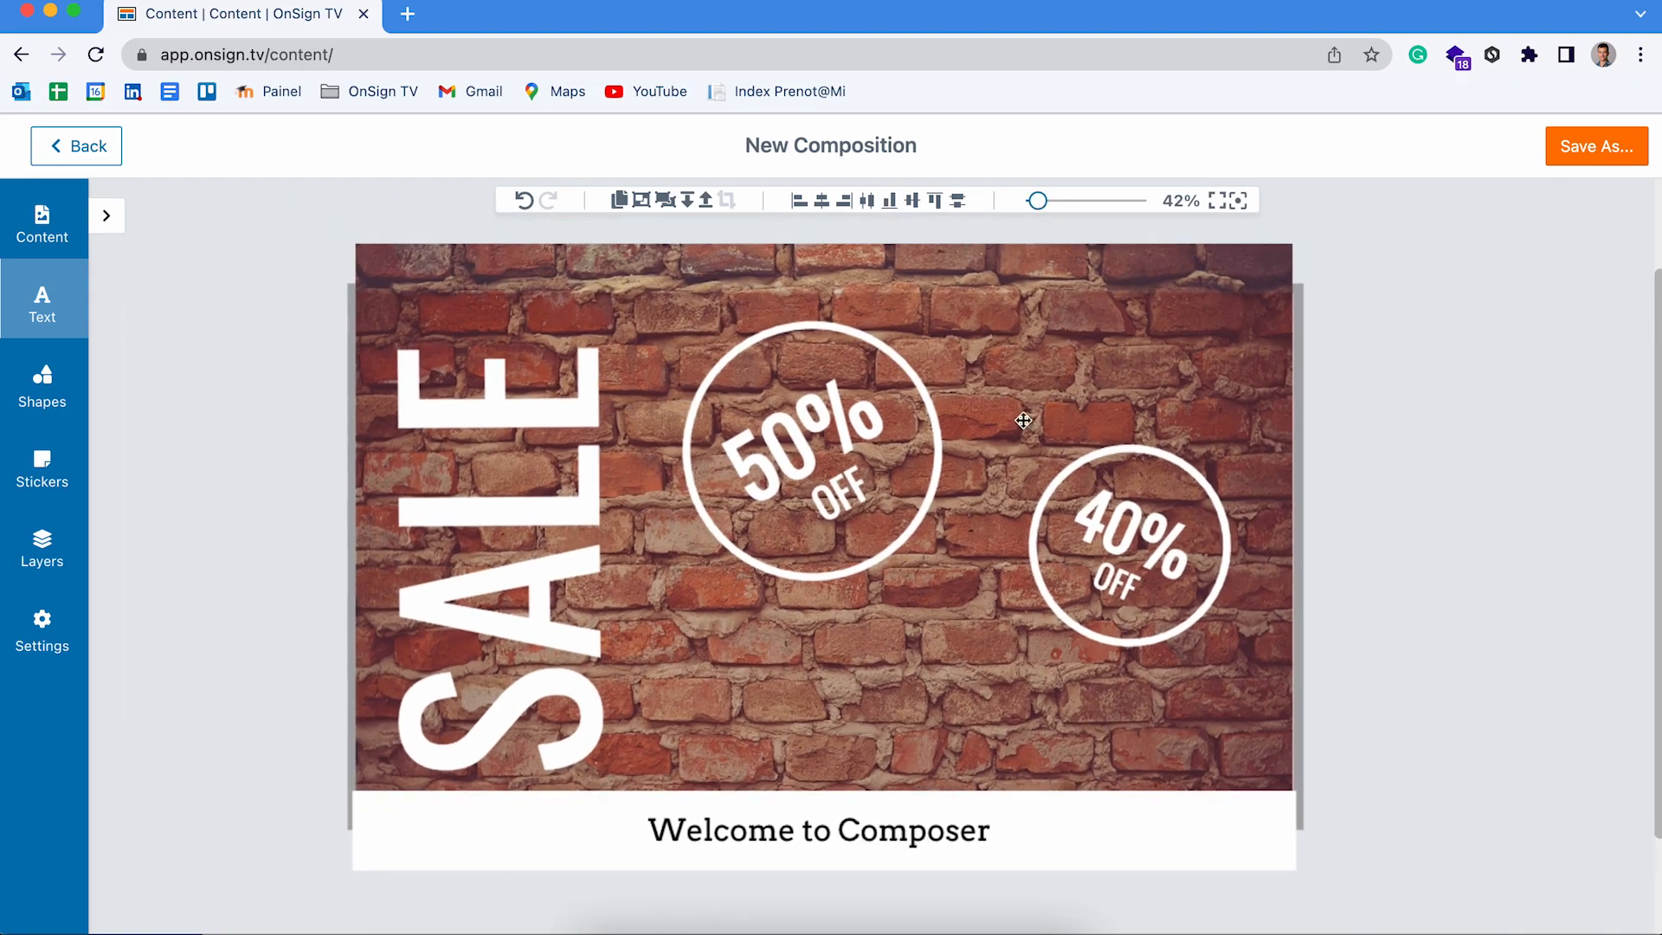
left_click(57, 238)
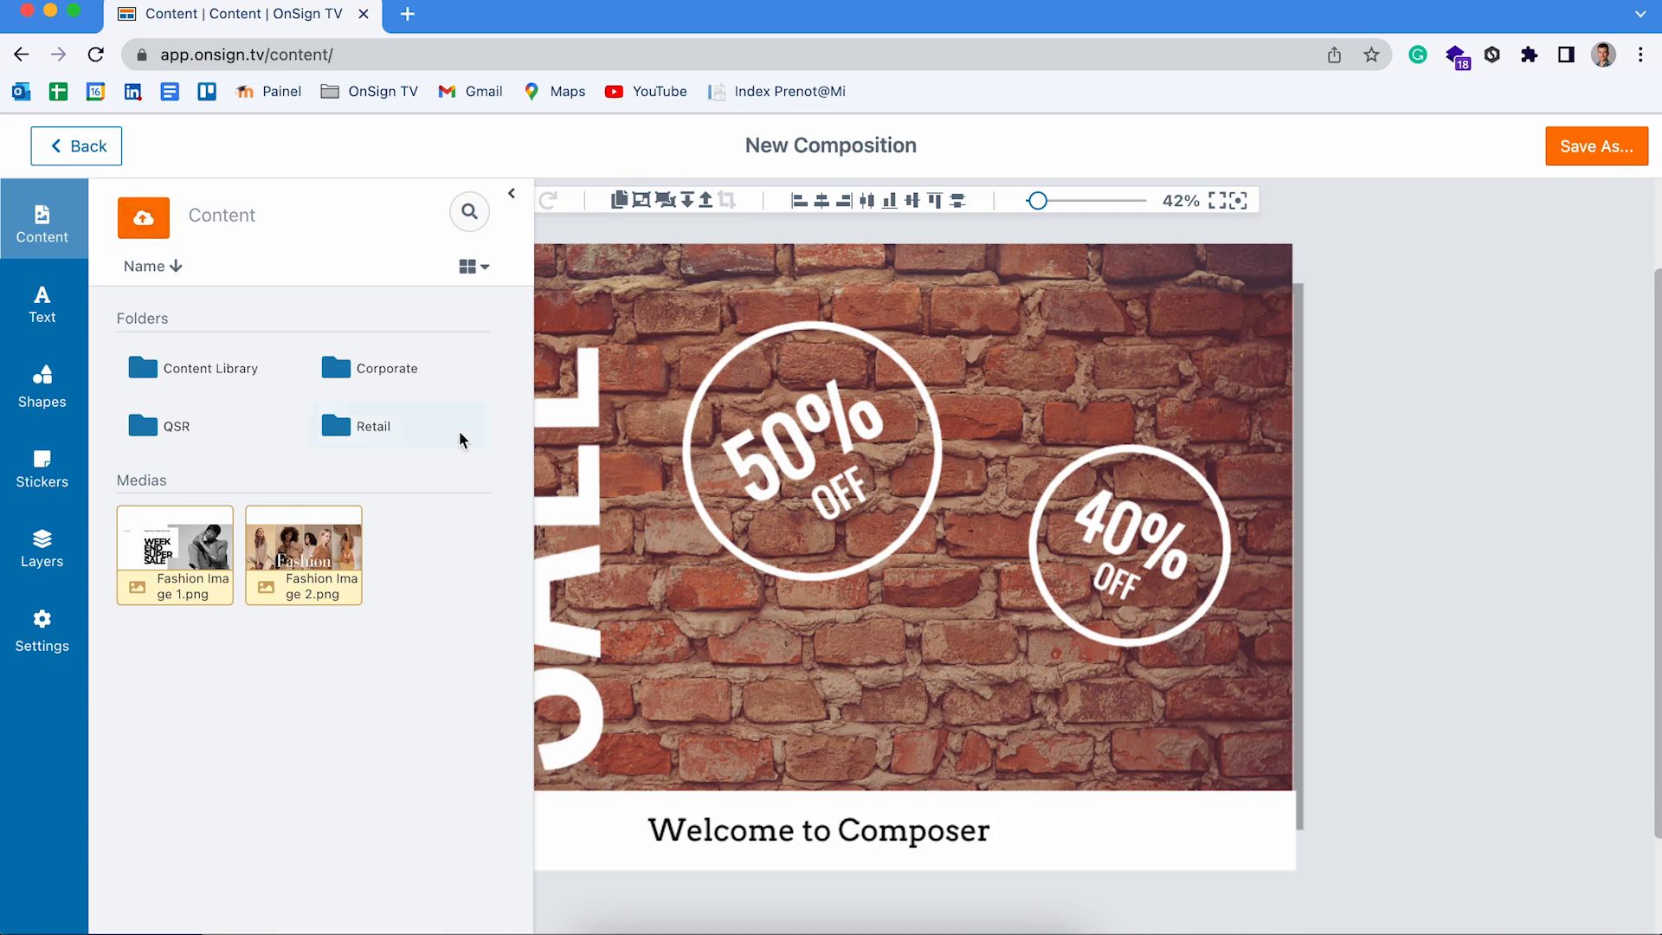
left_click(512, 194)
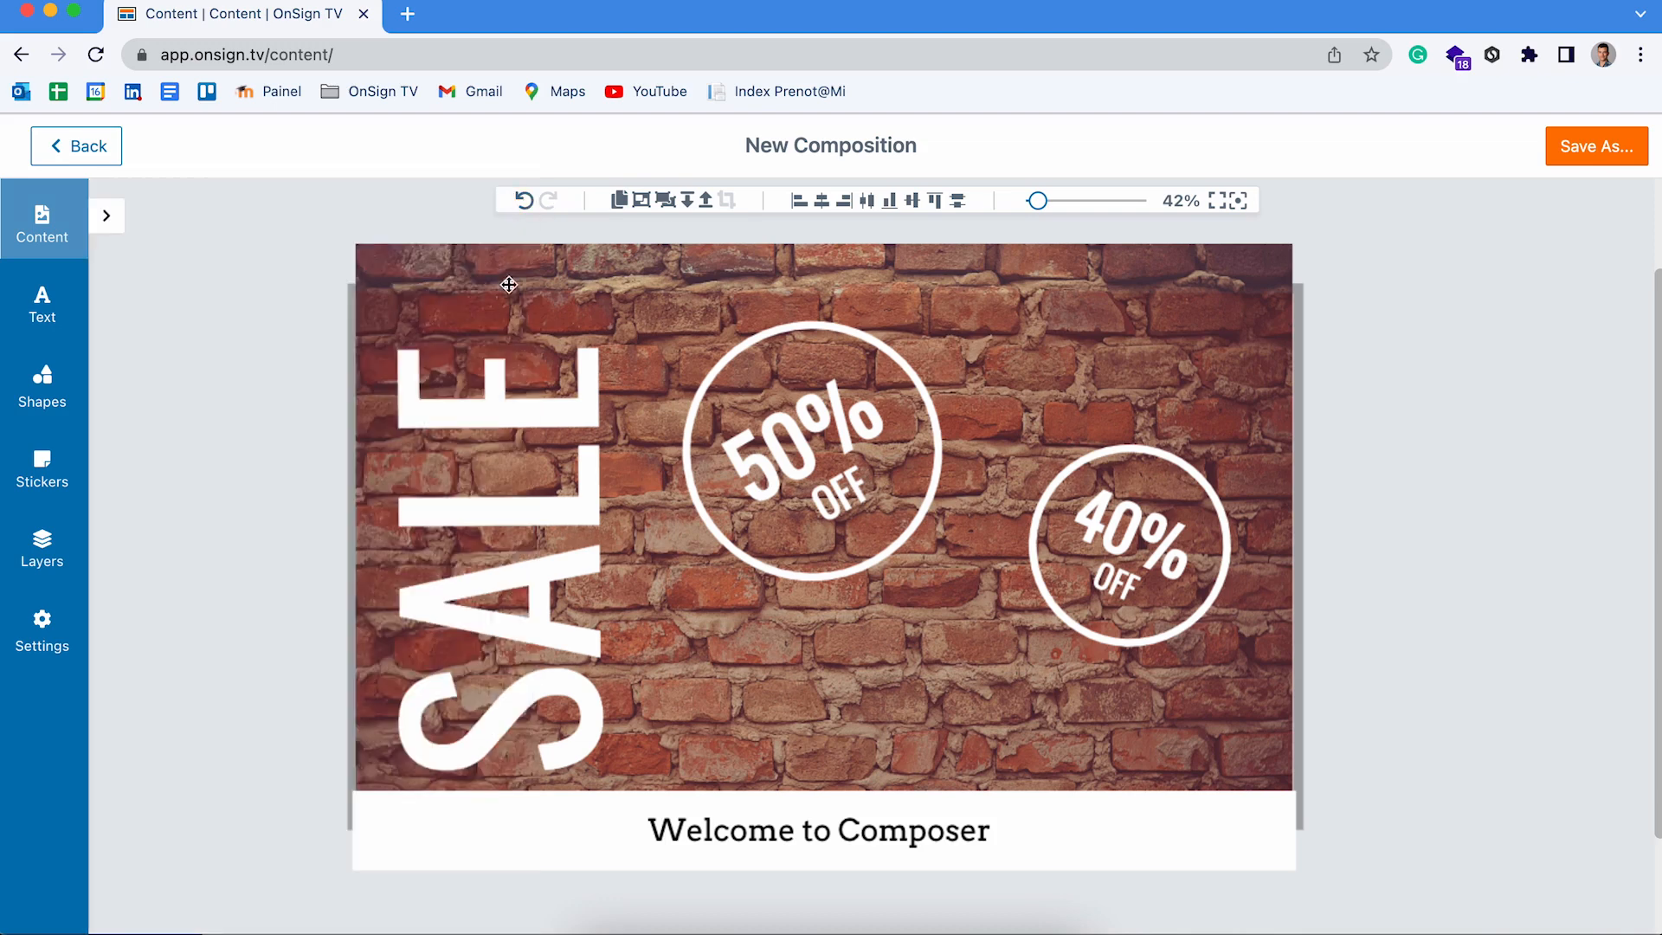
Step: Save the composition under the file name "My First Composition"
double_click(822, 145)
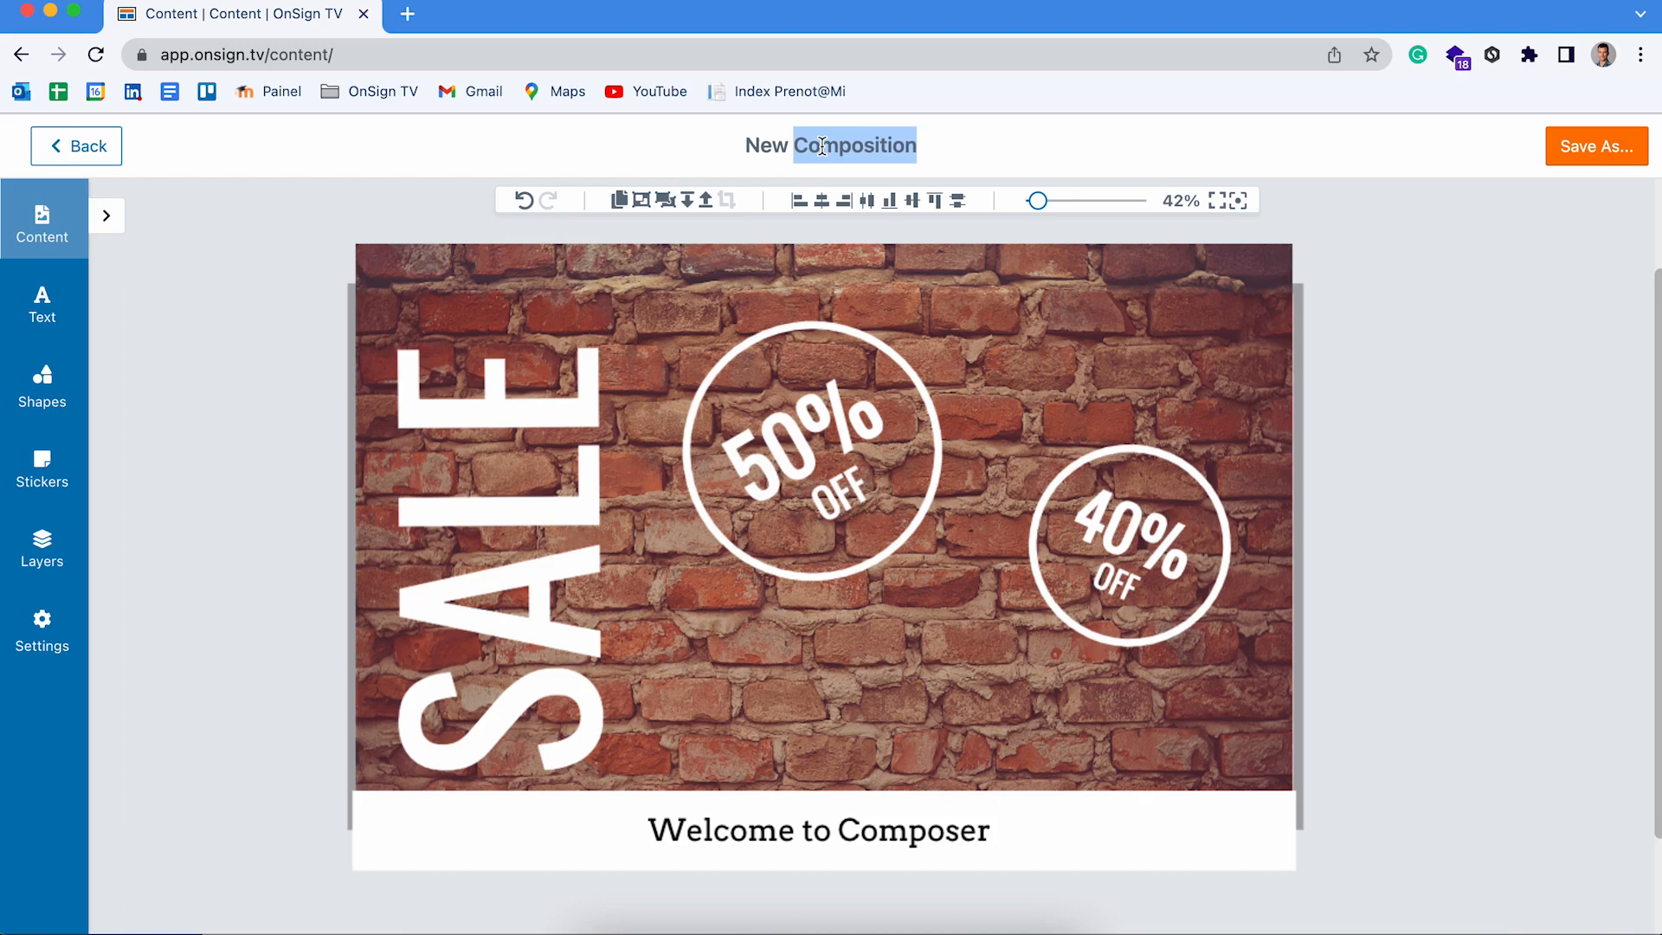
left_click(1579, 396)
left_click(1607, 156)
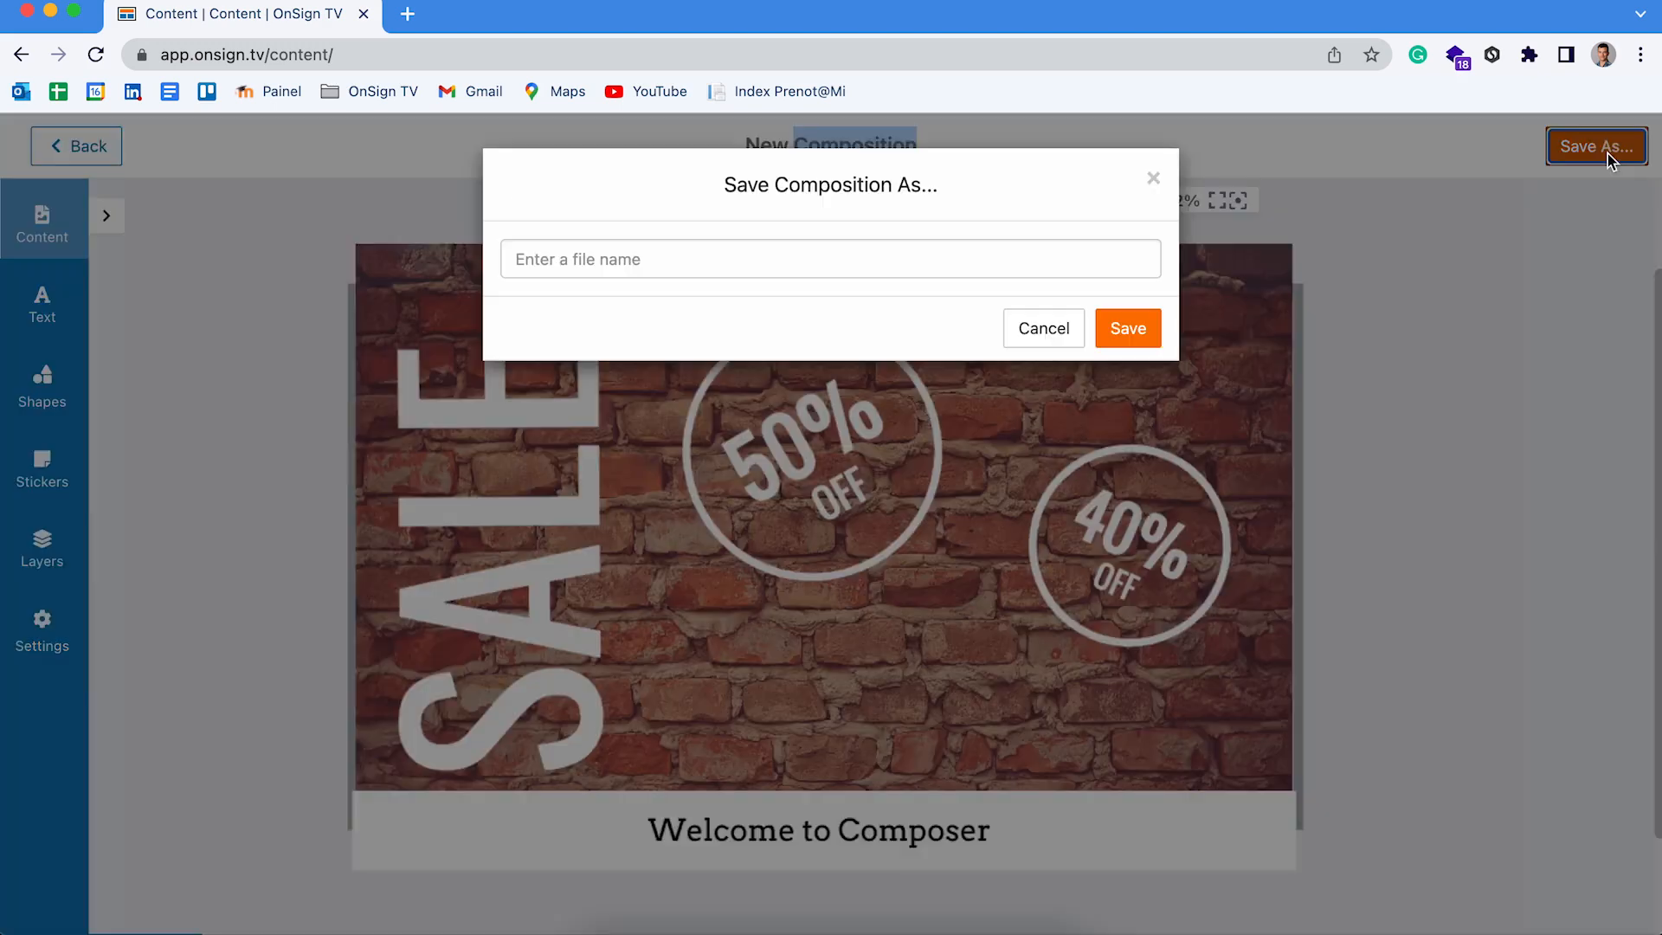
left_click(955, 249)
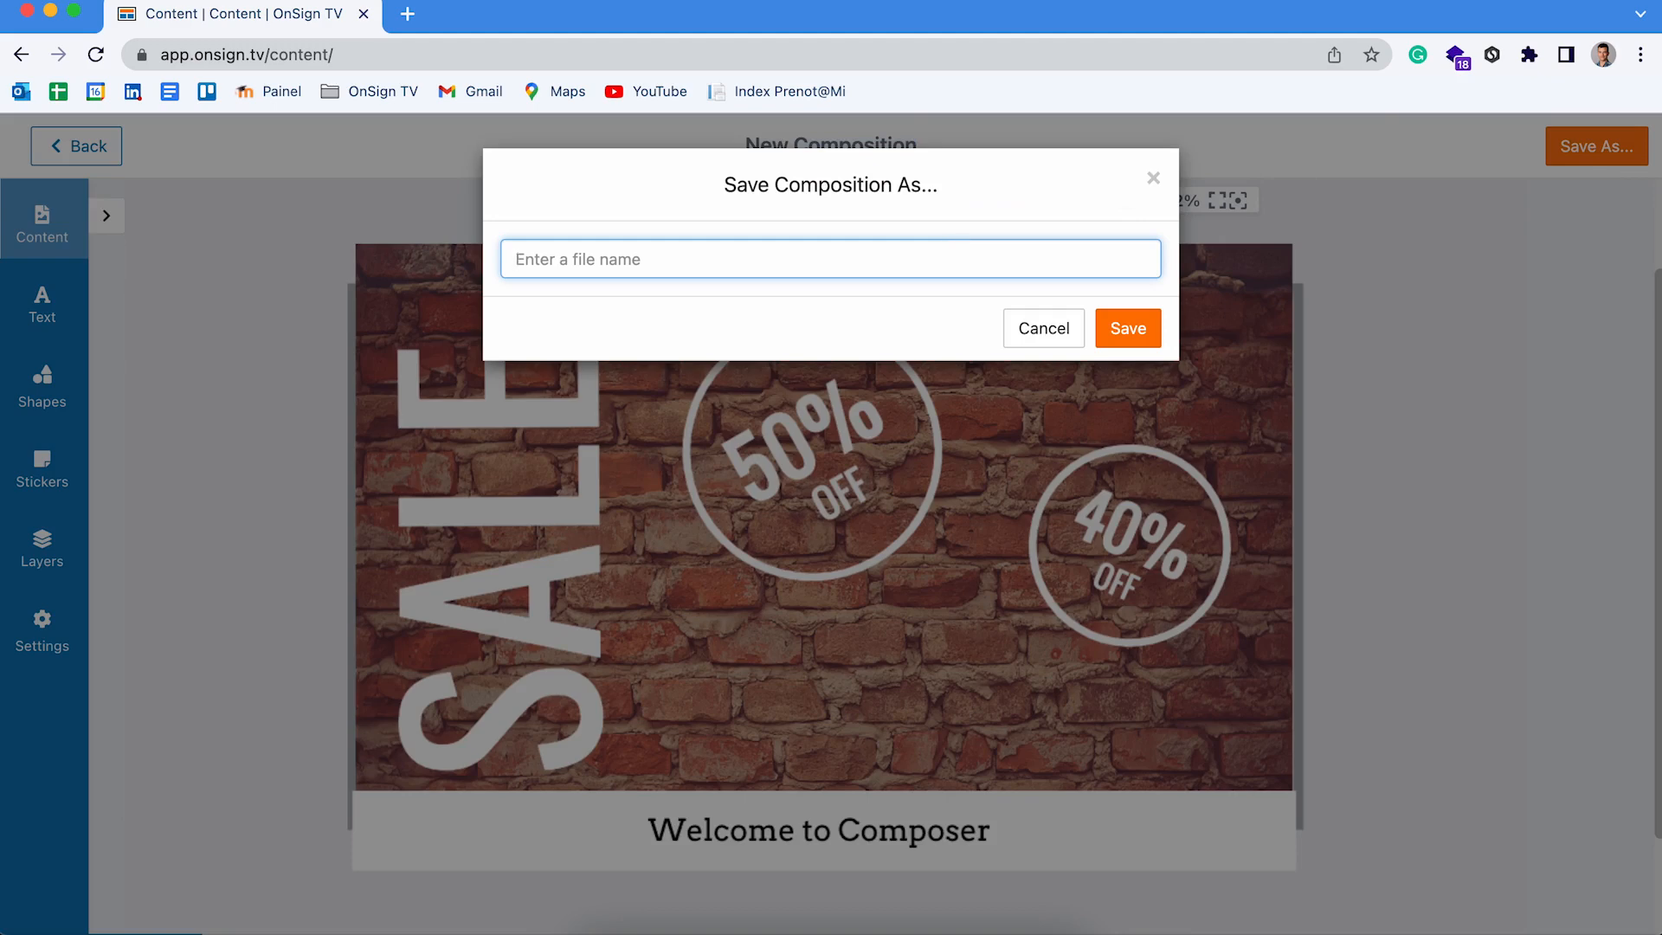
type("My First Composition")
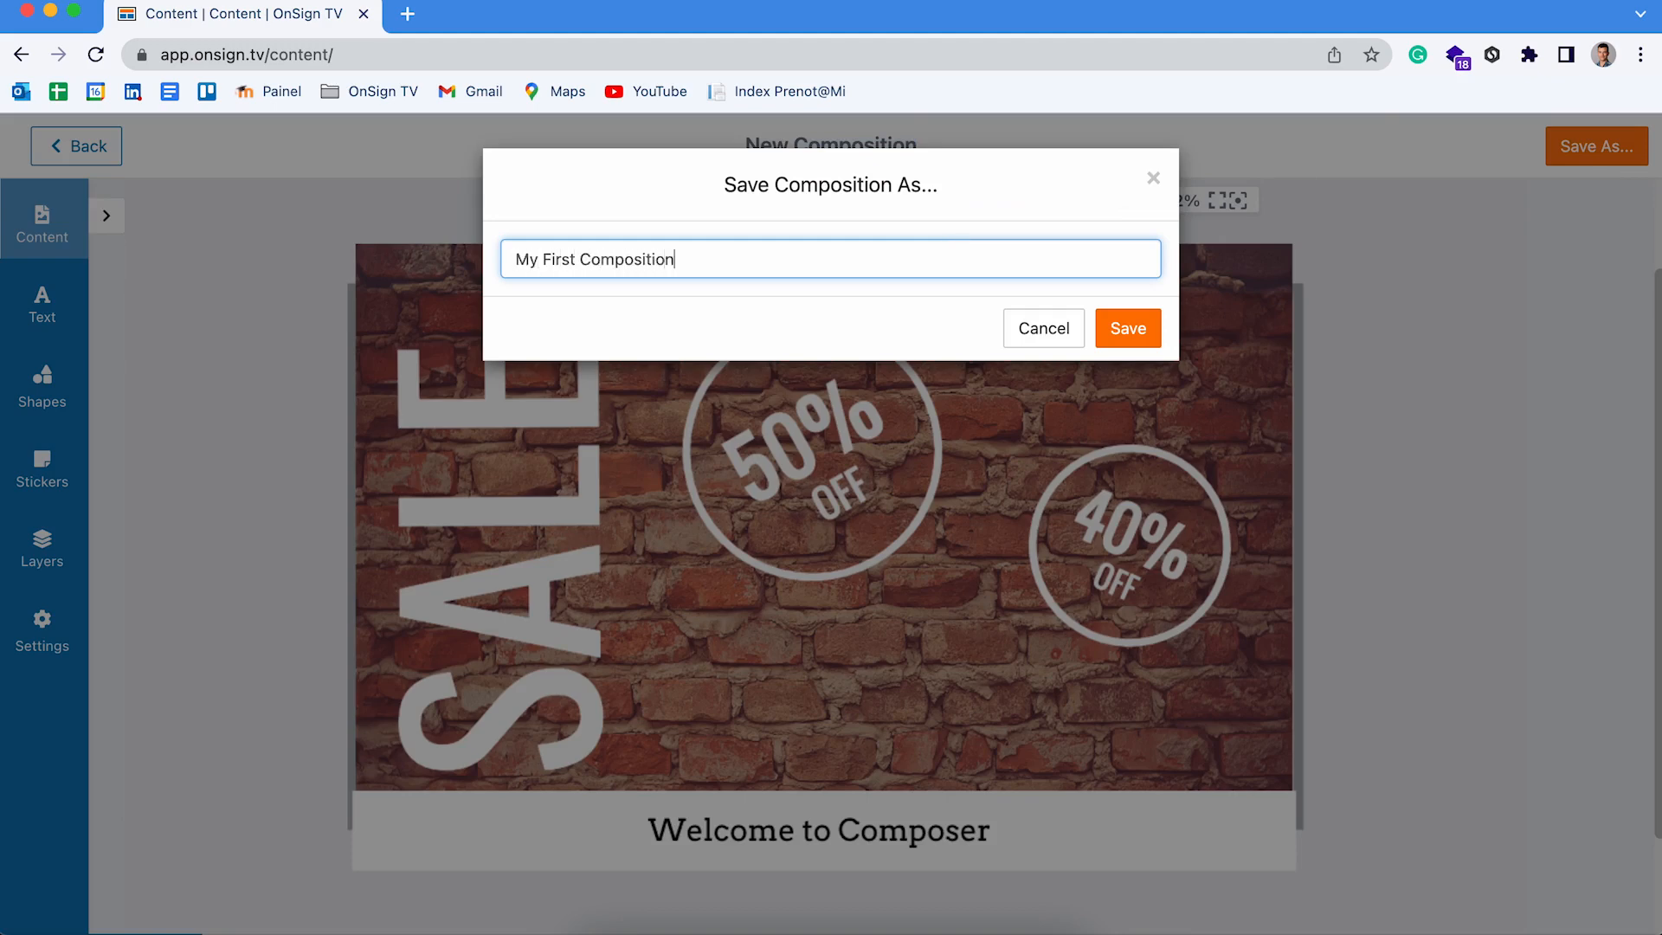
left_click(1154, 336)
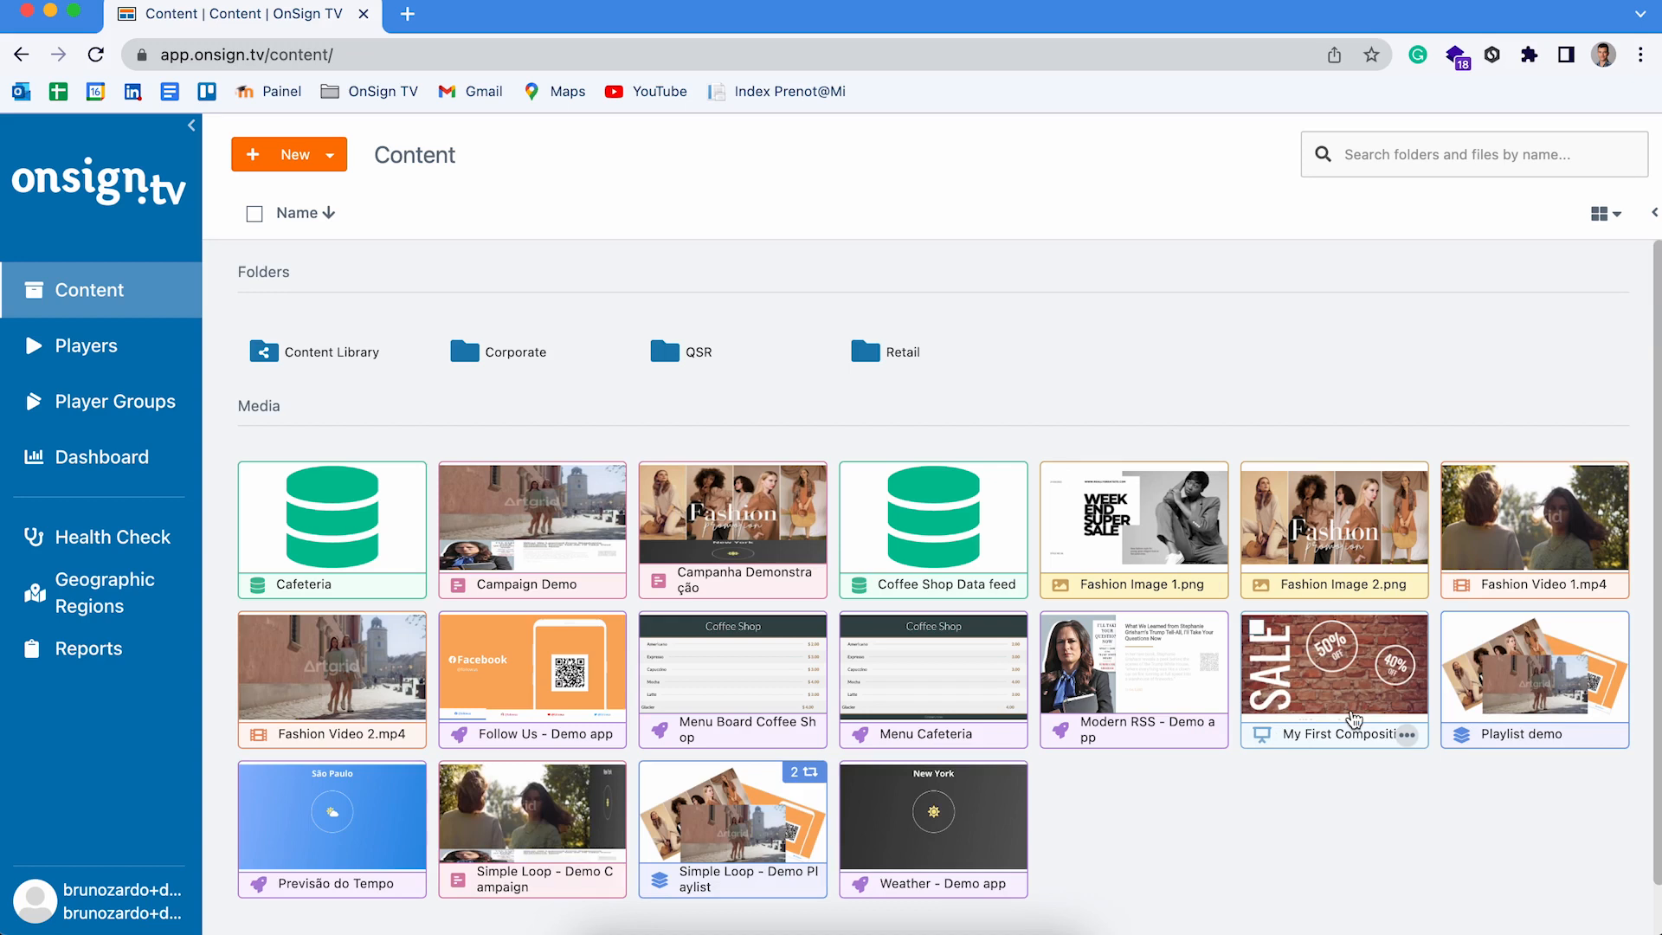
left_click(1343, 693)
left_click(1321, 833)
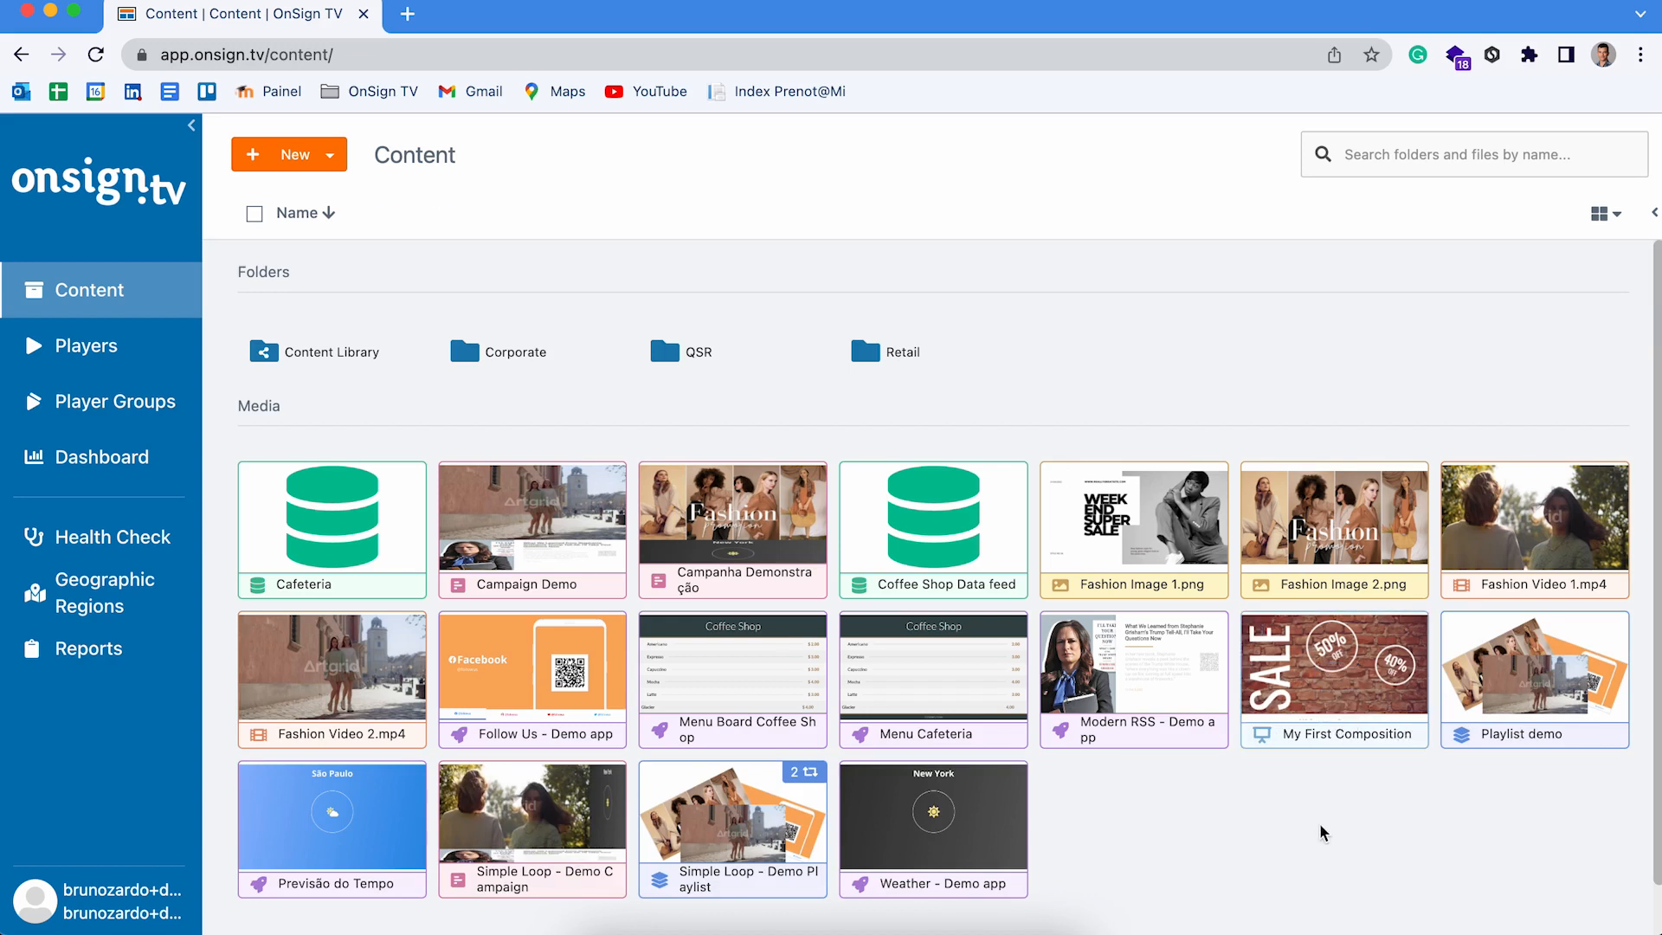